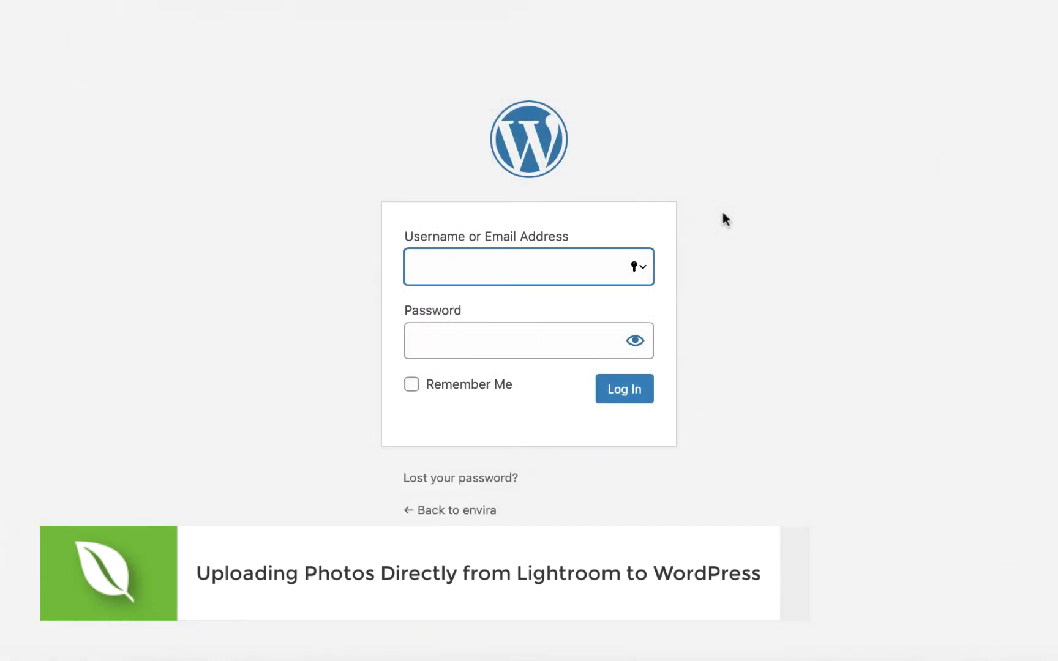
# Sign in to the envira WordPress site with the saved Safari autofill login.
pyautogui.click(638, 266)
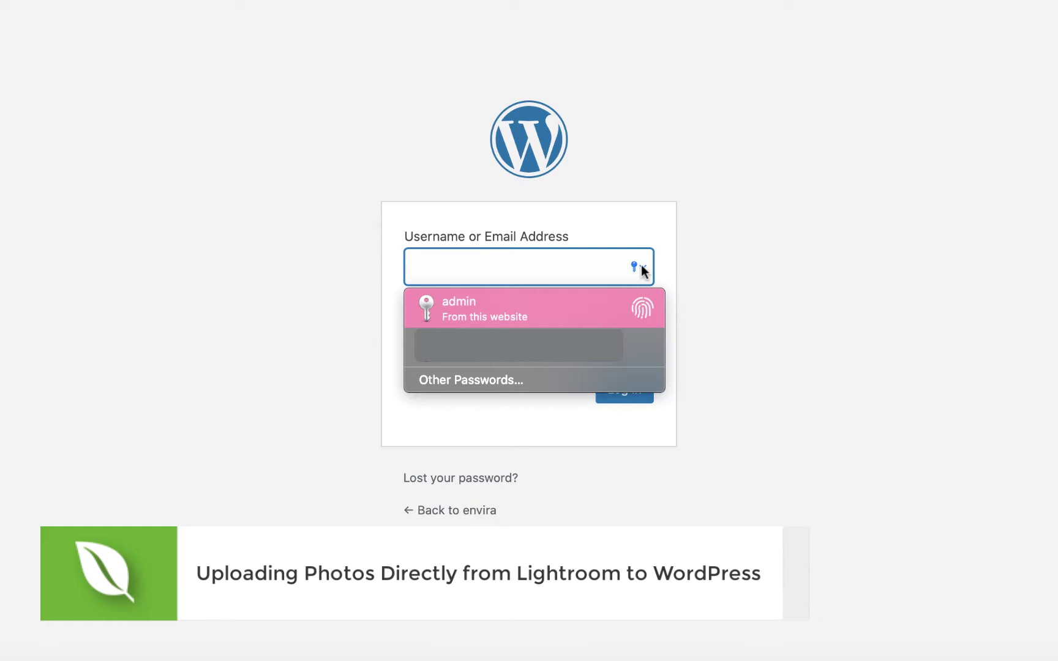
pyautogui.click(639, 308)
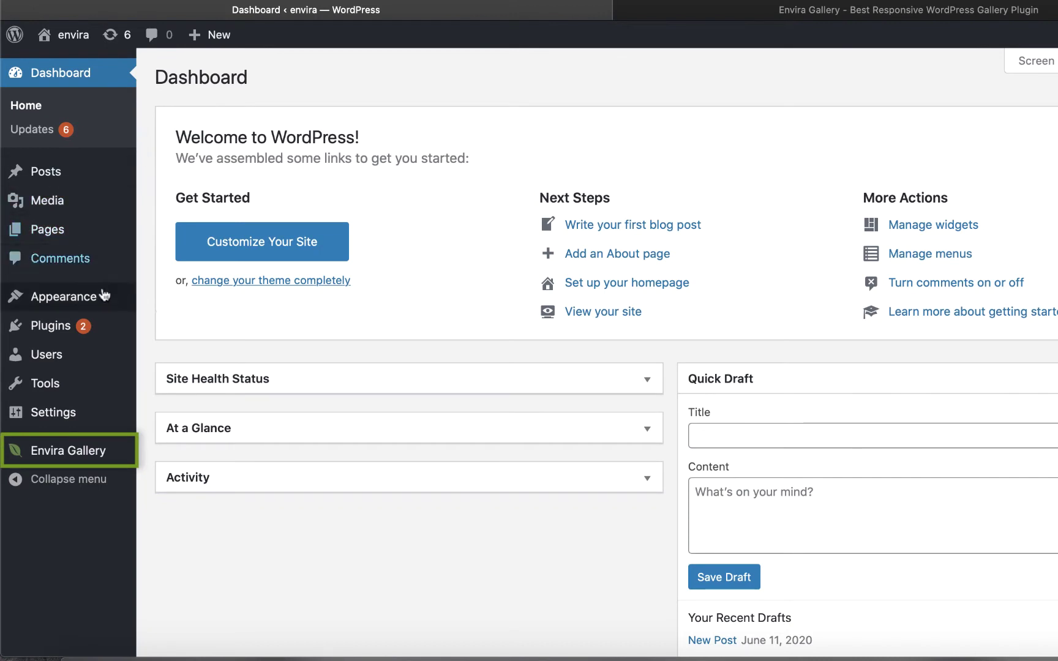
pyautogui.moveTo(67, 450)
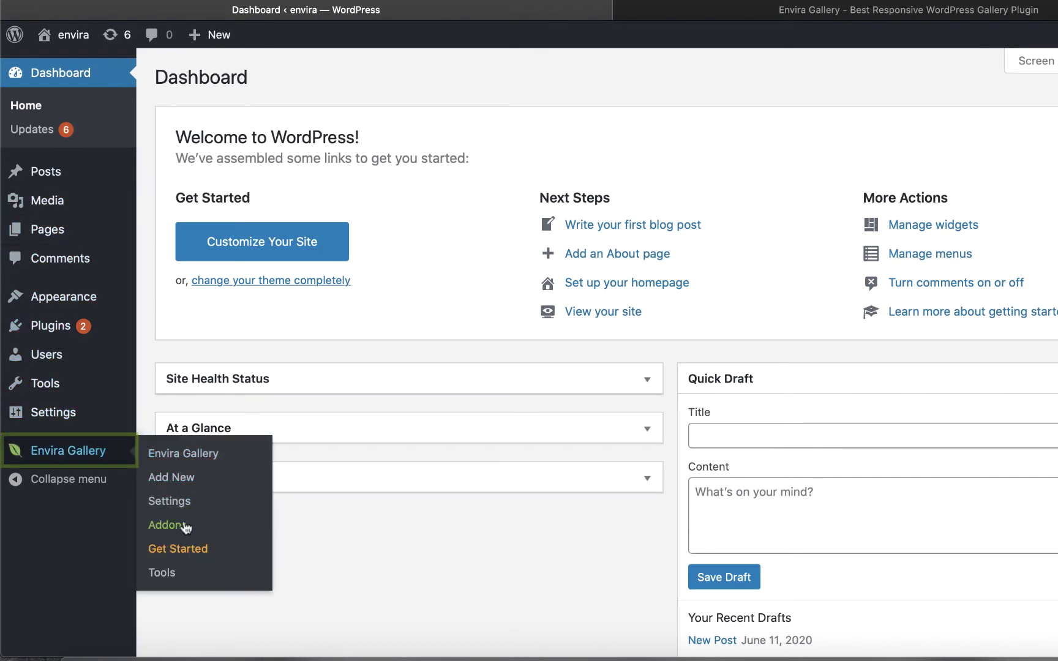
# Activate the Lightroom Addon from the Envira Gallery Addons page.
pyautogui.click(169, 525)
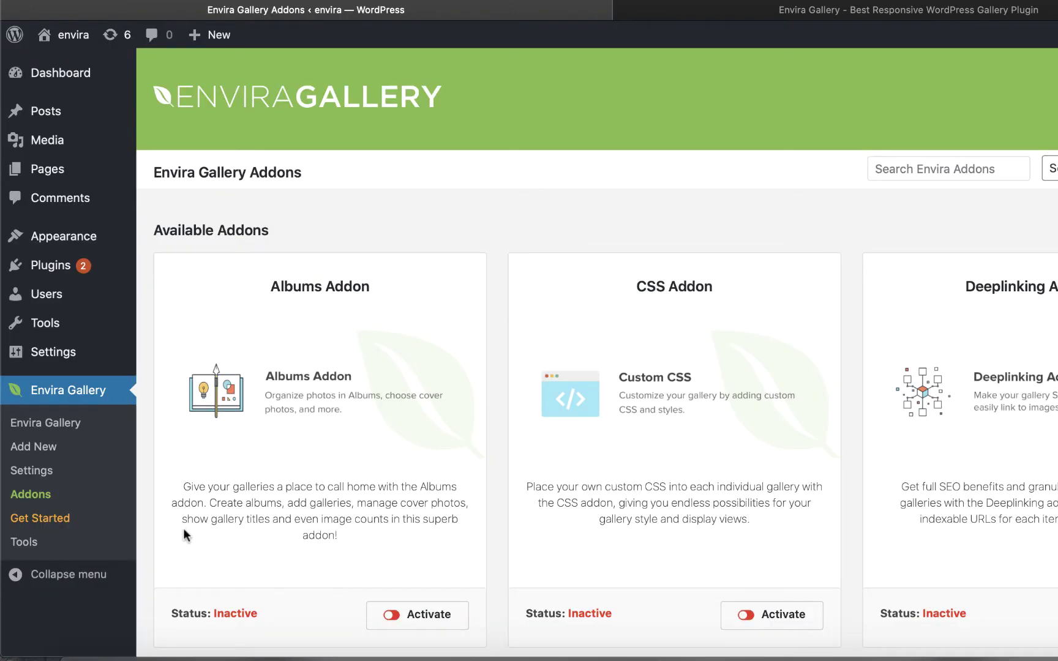
pyautogui.scroll(-3, 495, 446)
pyautogui.scroll(-4, 495, 446)
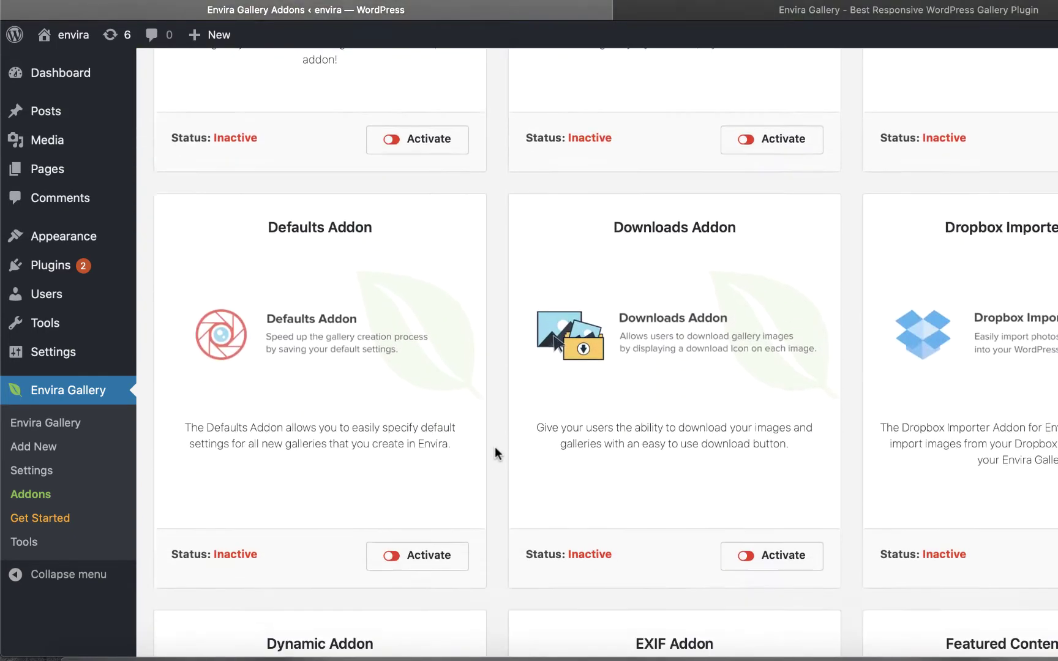
pyautogui.scroll(-2, 494, 446)
pyautogui.scroll(-2, 496, 446)
pyautogui.scroll(-4, 495, 447)
pyautogui.scroll(-3, 494, 446)
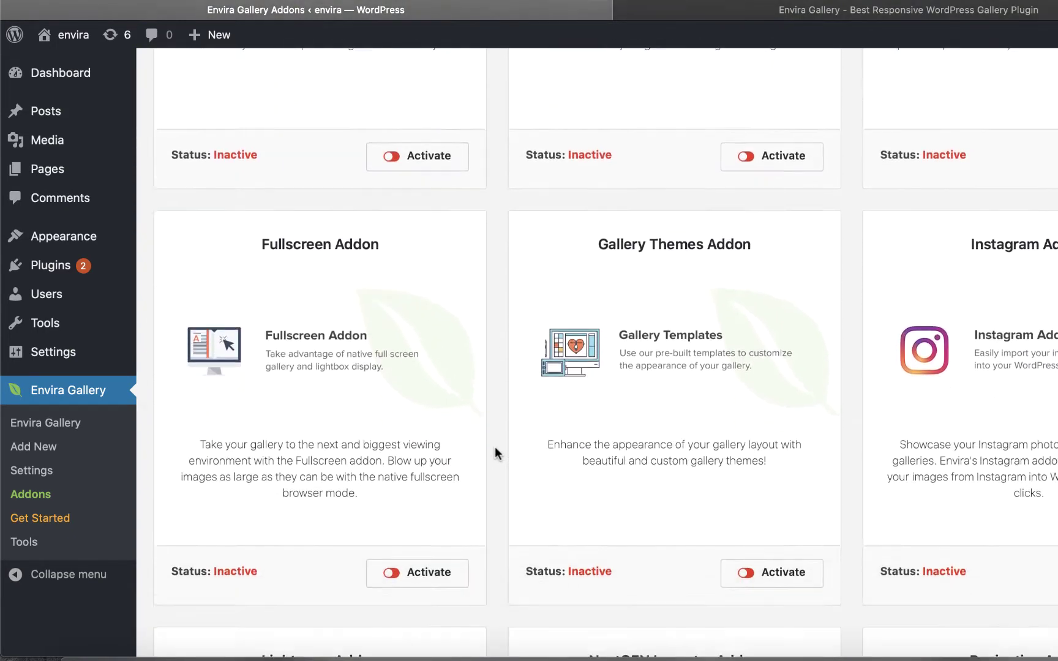
pyautogui.scroll(-3, 495, 447)
pyautogui.scroll(-3, 495, 446)
pyautogui.scroll(-3, 495, 446)
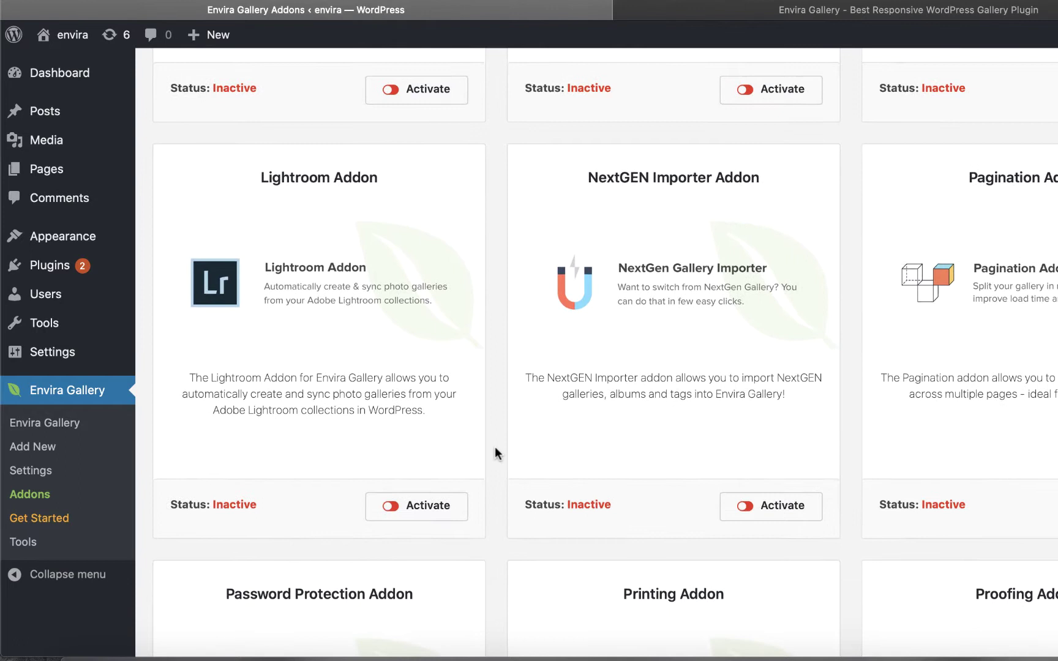
pyautogui.click(429, 505)
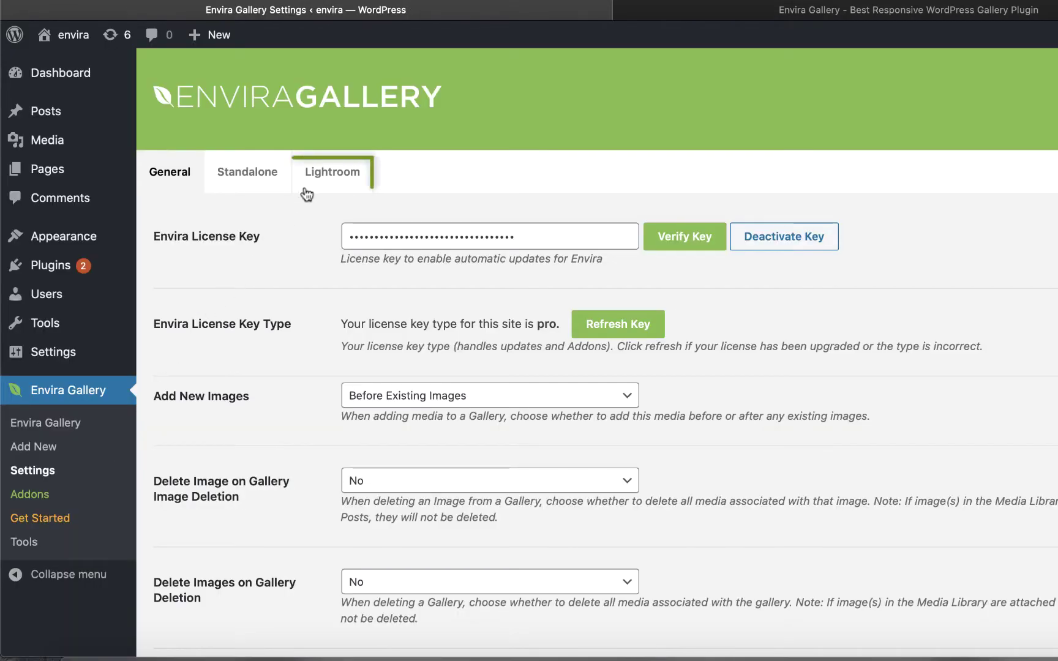
# Generate a new Lightroom access token for the chosen WordPress user.
pyautogui.click(332, 172)
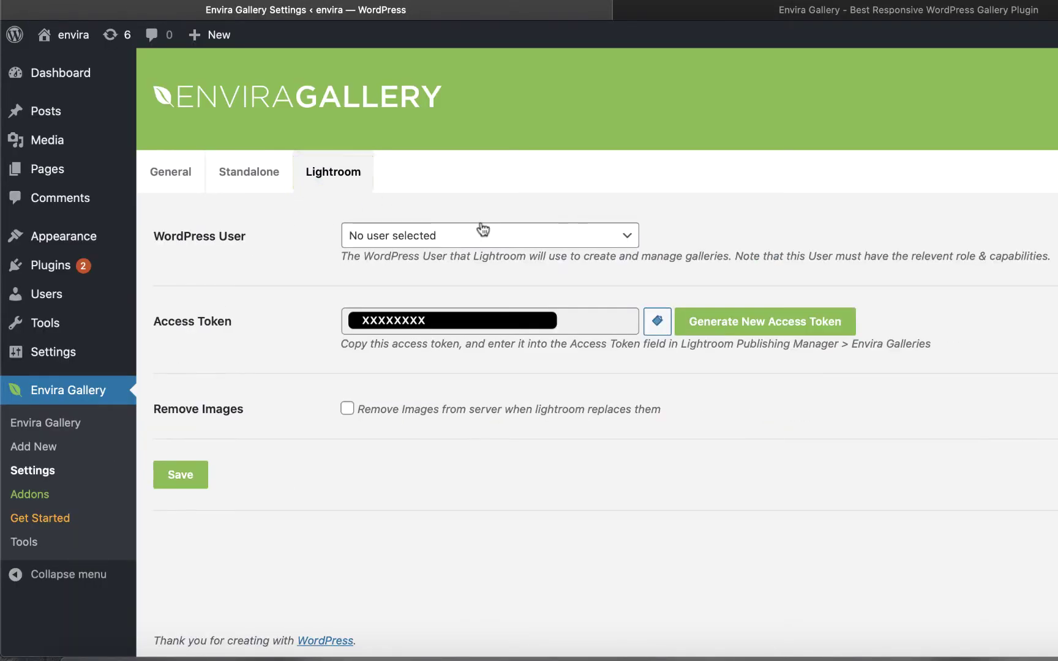
pyautogui.click(511, 235)
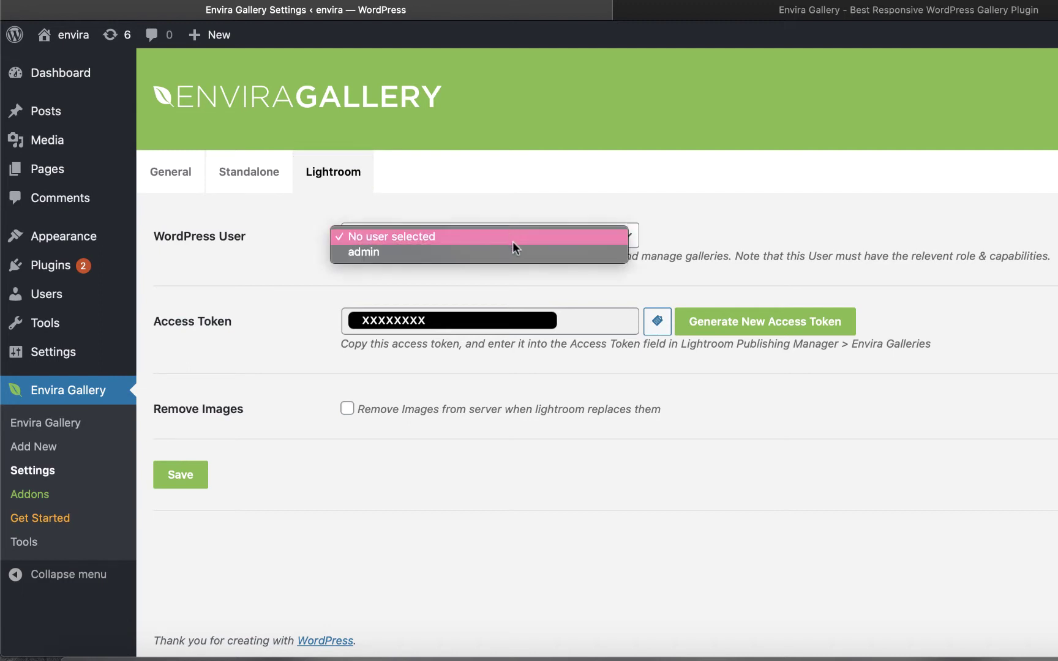
pyautogui.click(514, 251)
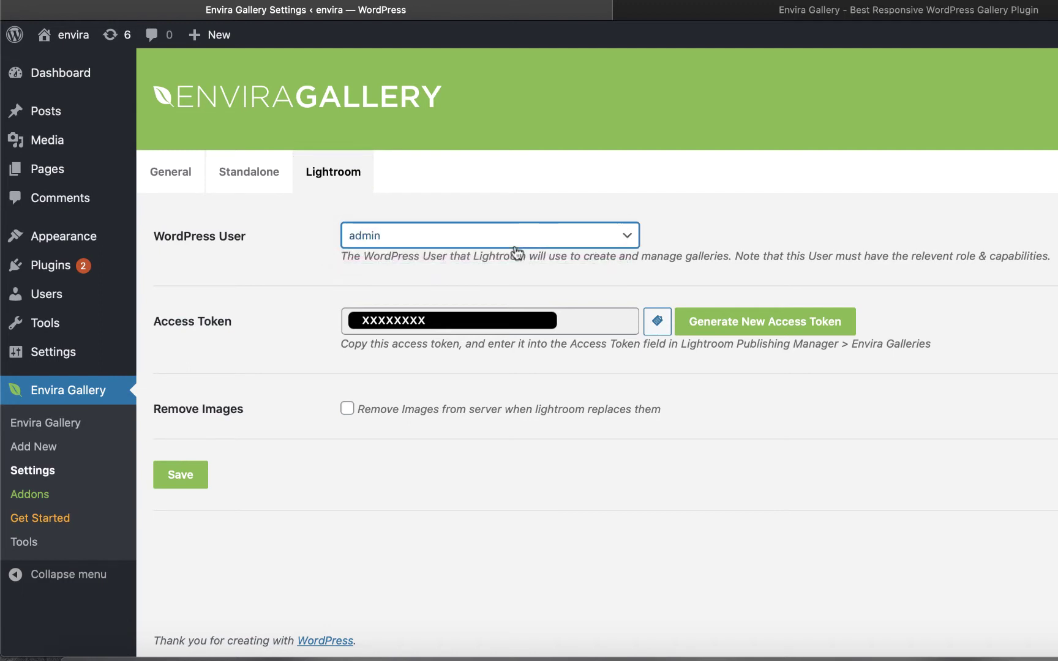
pyautogui.click(720, 322)
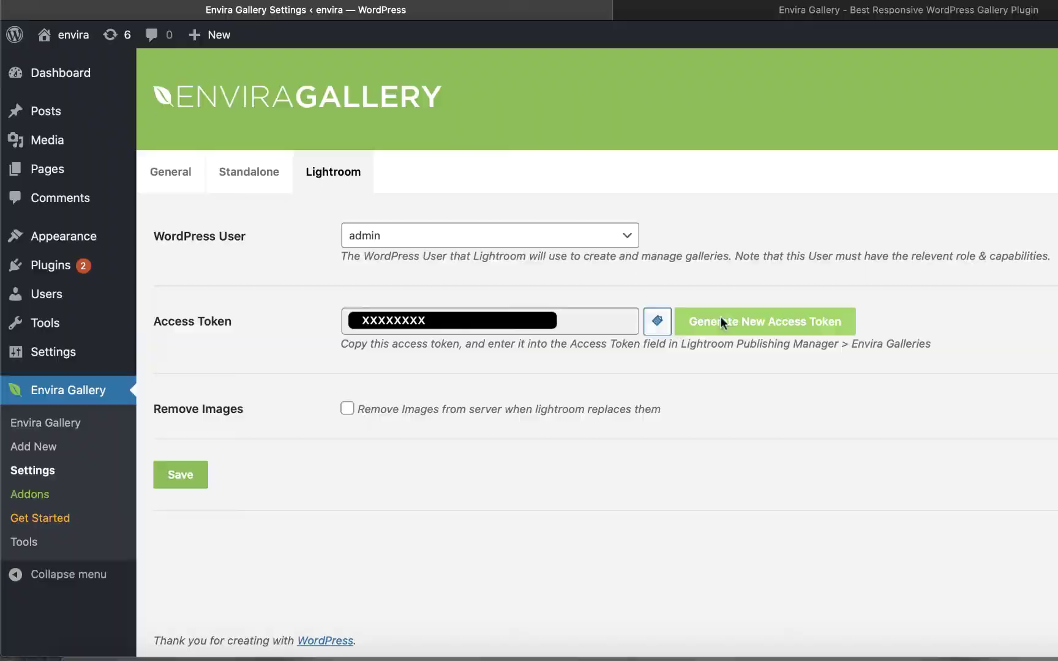
# Copy the new access token and save the Lightroom settings.
pyautogui.click(570, 367)
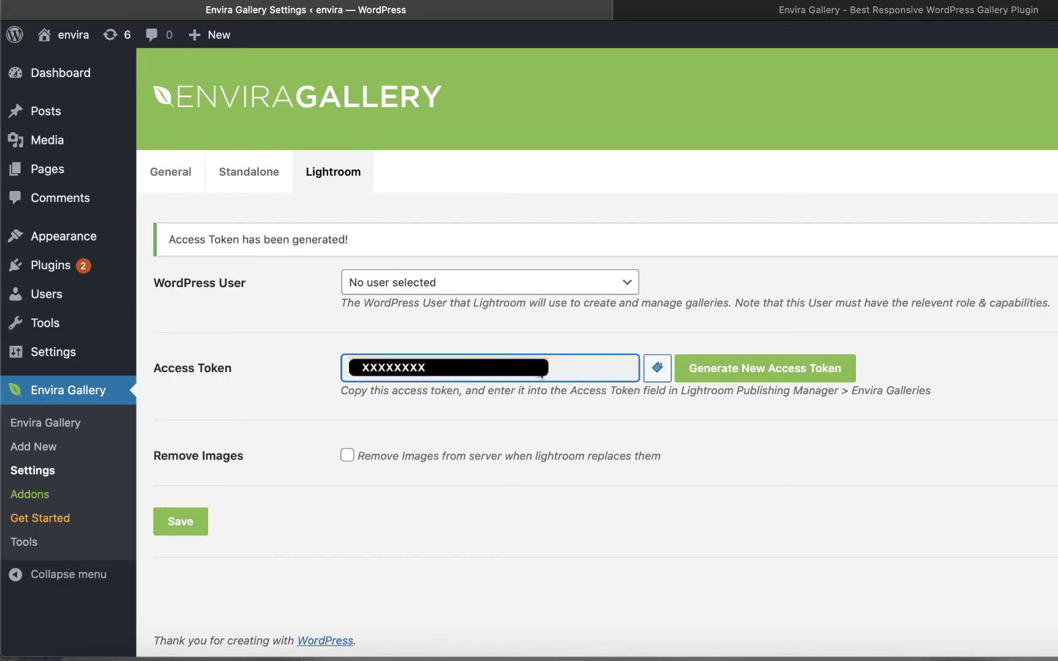
pyautogui.rightClick(541, 374)
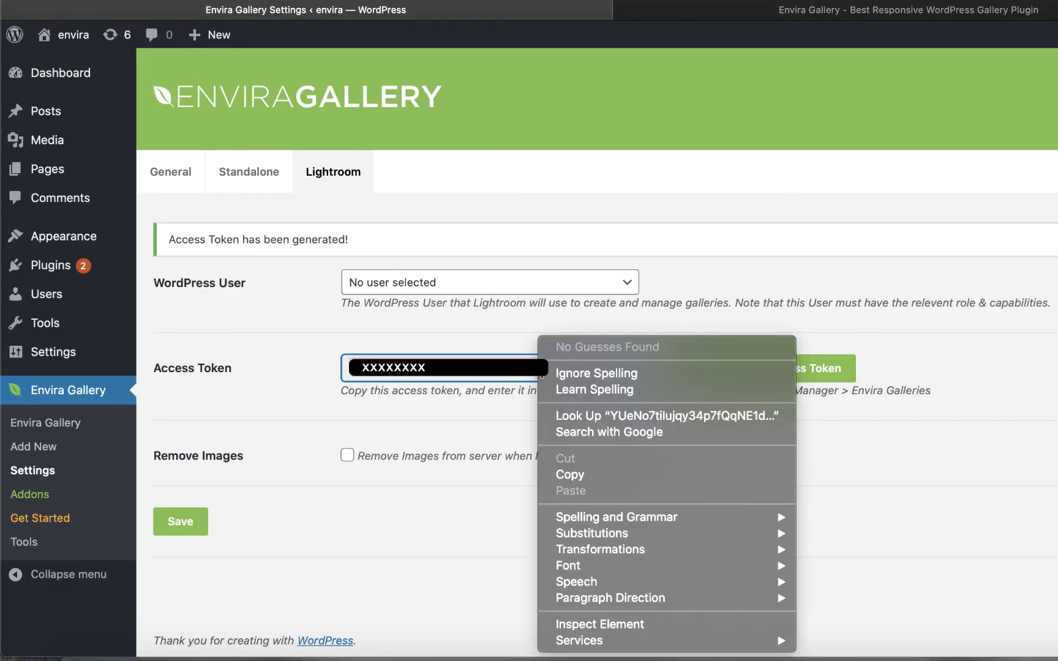
pyautogui.click(599, 474)
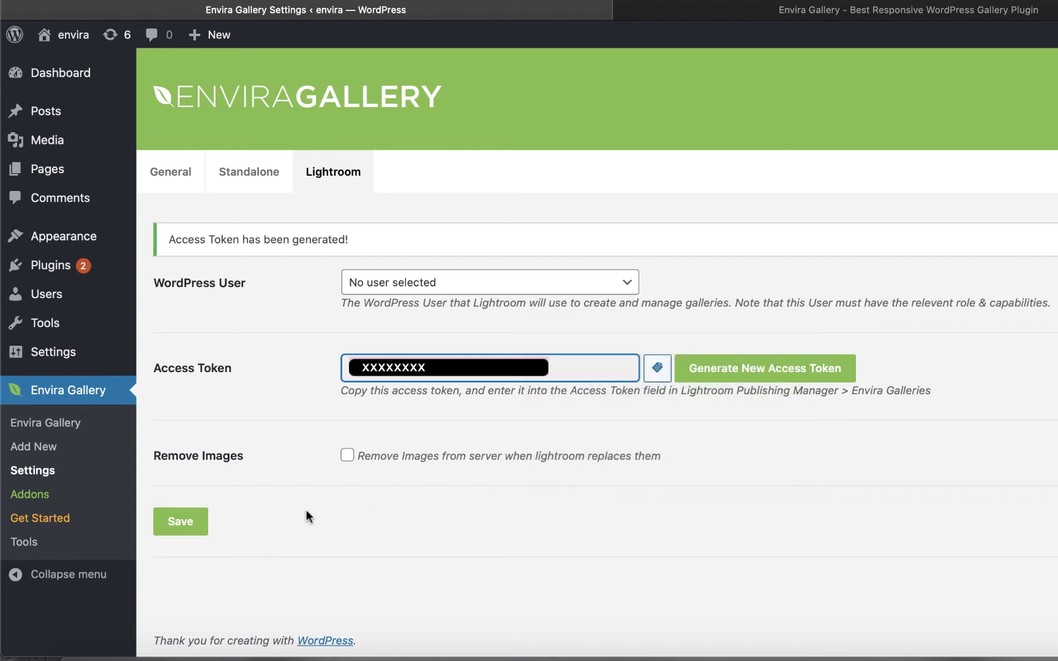
pyautogui.click(174, 522)
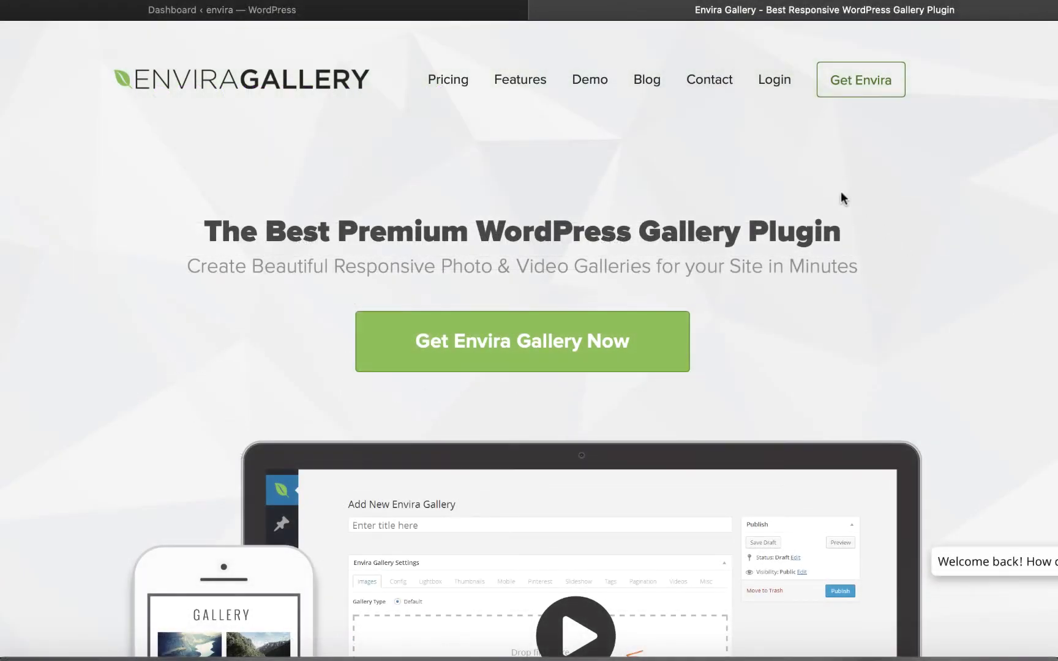
# Log in to the Envira Gallery account with the saved email and password.
pyautogui.click(764, 85)
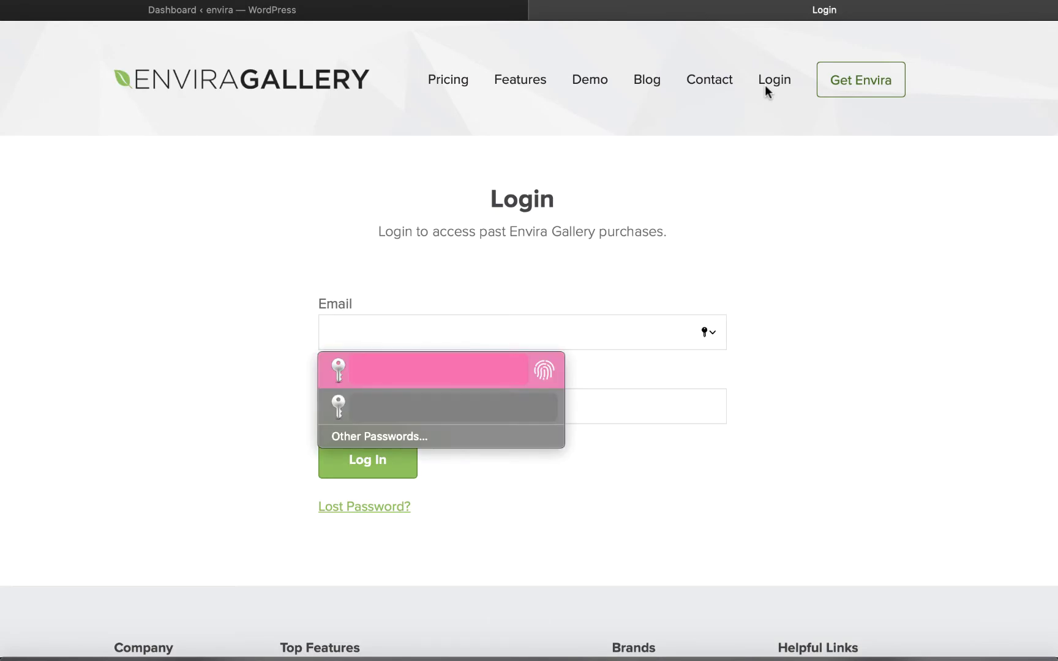
pyautogui.click(441, 370)
pyautogui.click(367, 460)
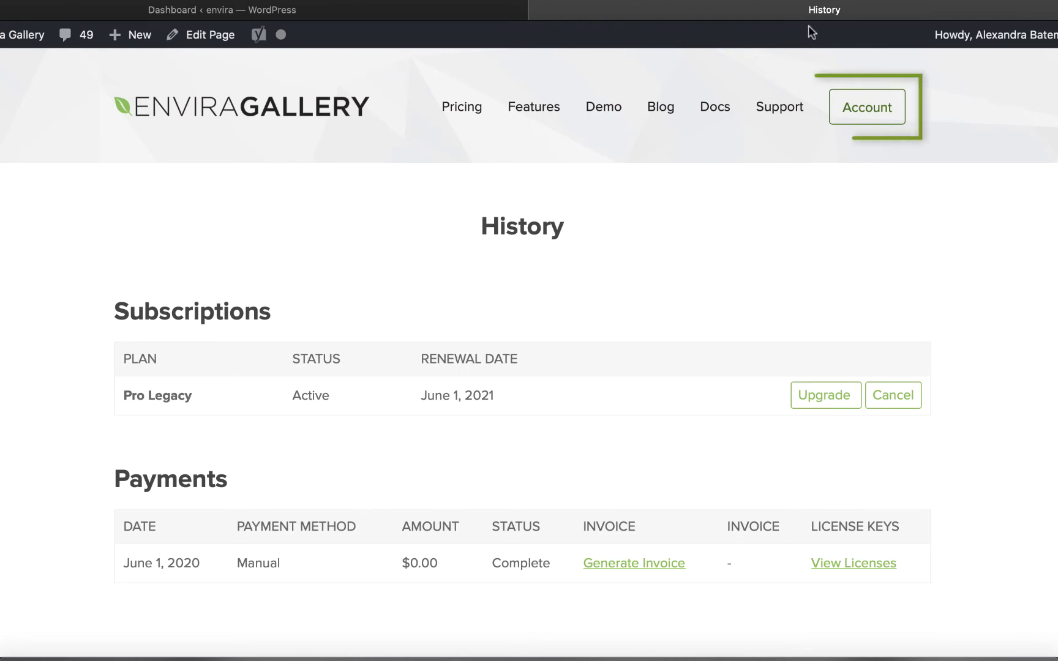
# Download the Lightroom Addon (Adobe) package from the account's Downloads page.
pyautogui.click(860, 96)
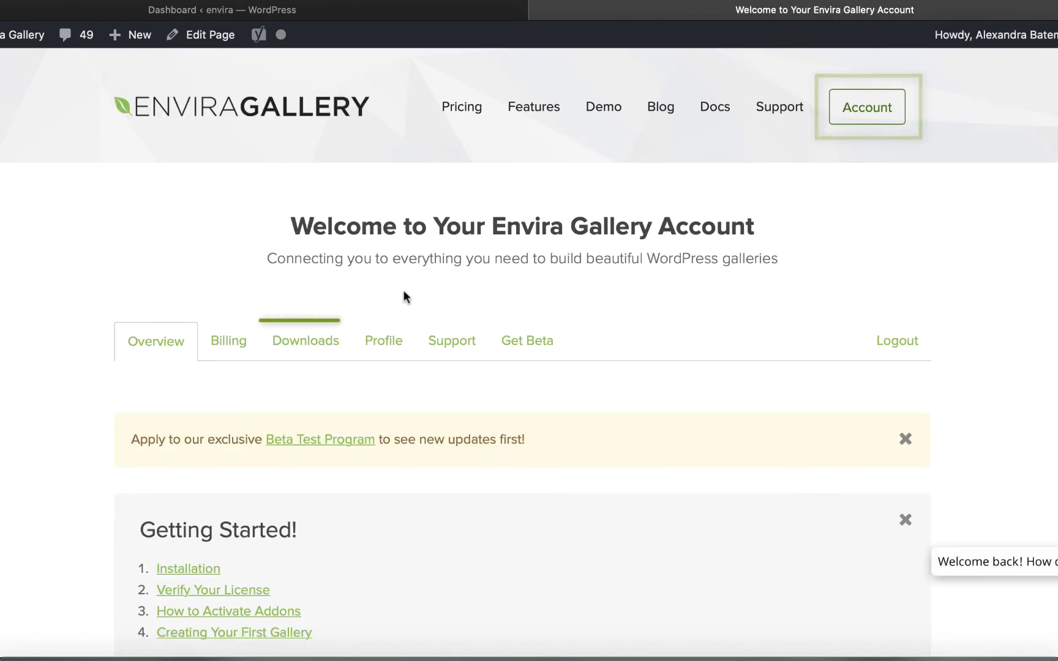
pyautogui.click(310, 331)
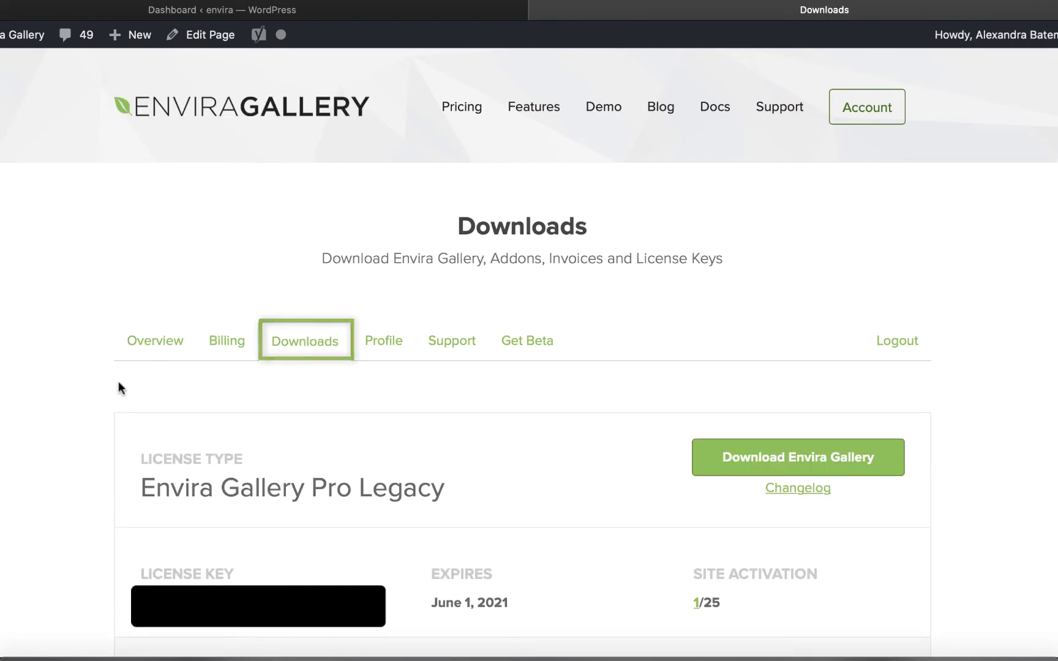
pyautogui.scroll(-5, 63, 408)
pyautogui.scroll(-5, 64, 408)
pyautogui.scroll(-3, 64, 408)
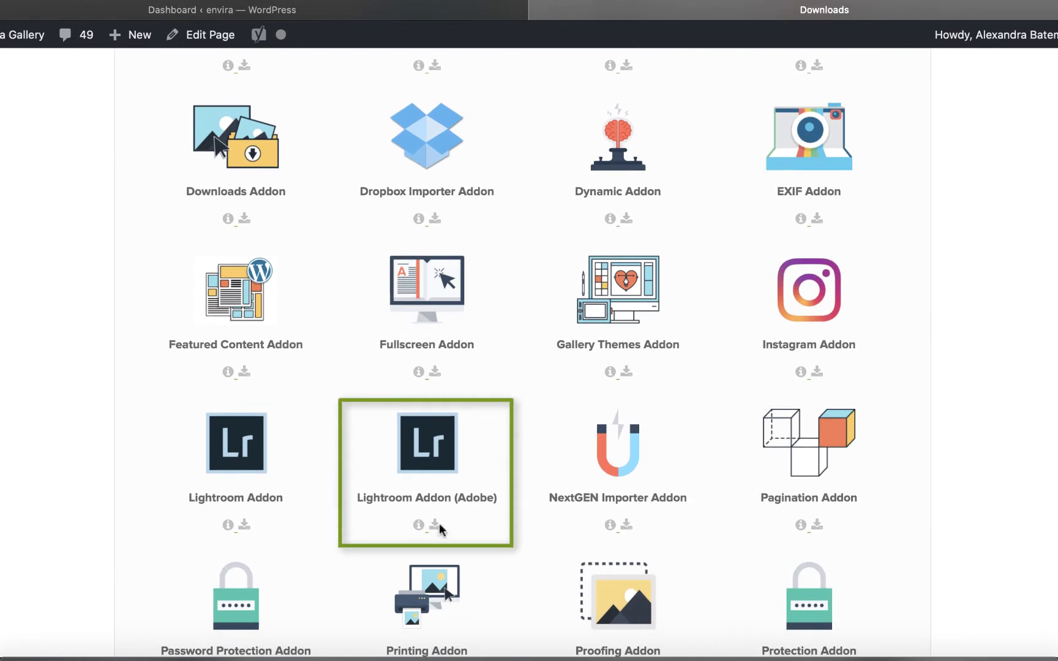
pyautogui.click(439, 524)
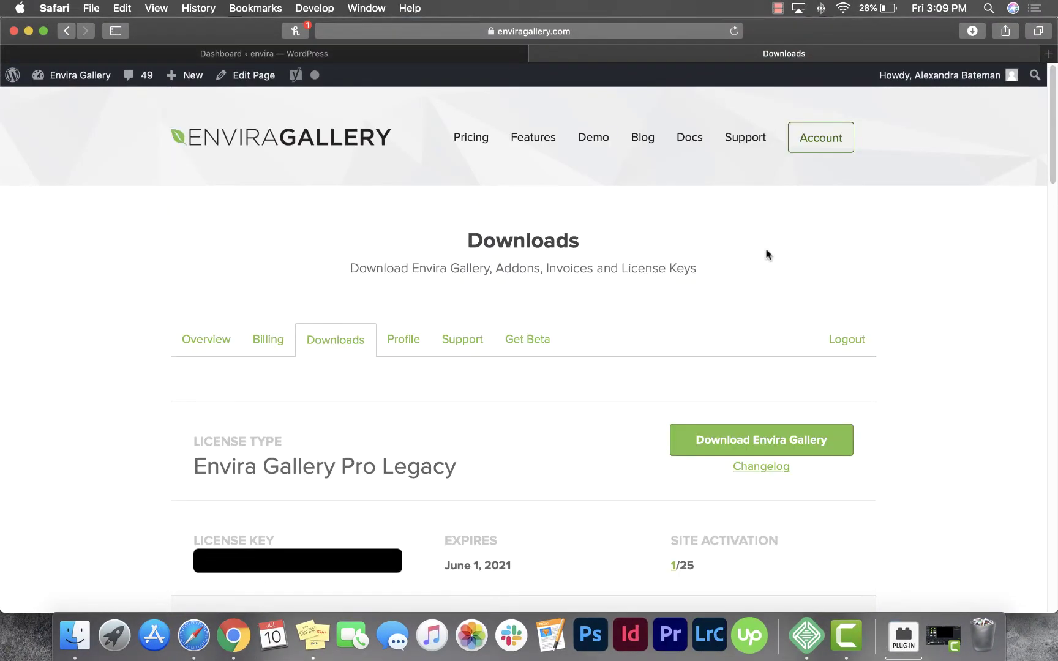
# Launch Adobe Lightroom Classic from the Dock.
pyautogui.click(708, 634)
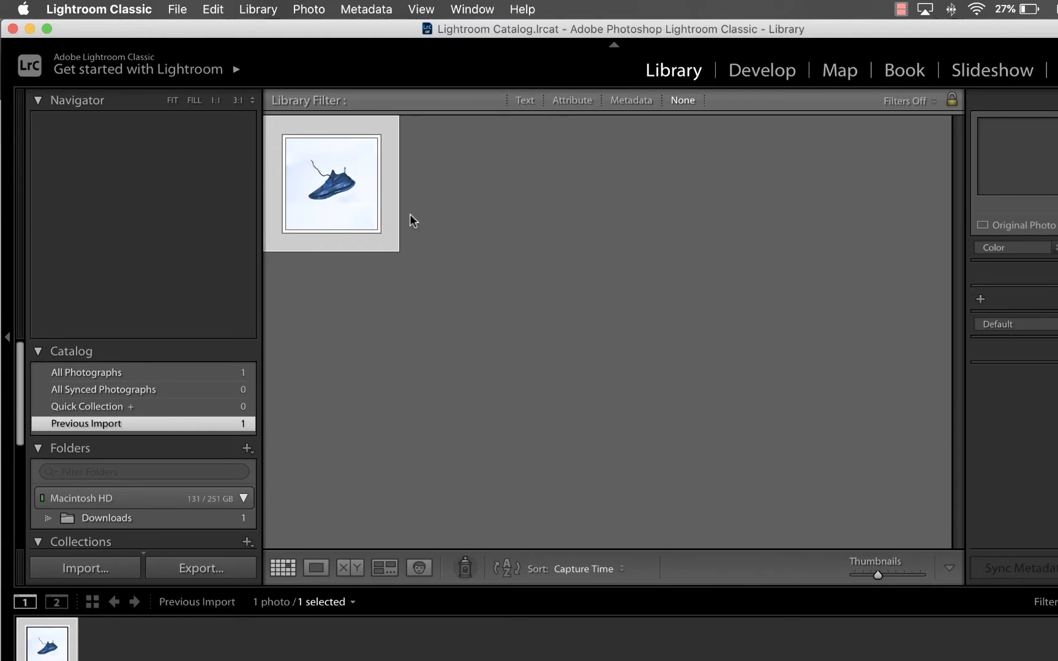
# Add the envira.lrplugin file from Downloads through the Plug-in Manager.
pyautogui.click(333, 189)
pyautogui.click(176, 8)
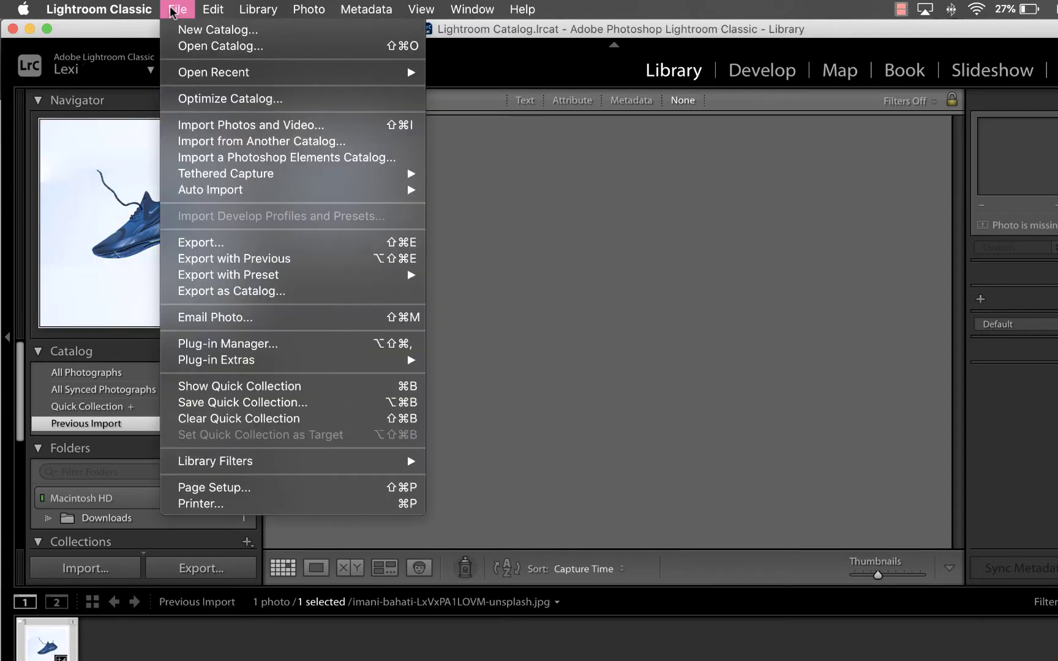
pyautogui.click(290, 344)
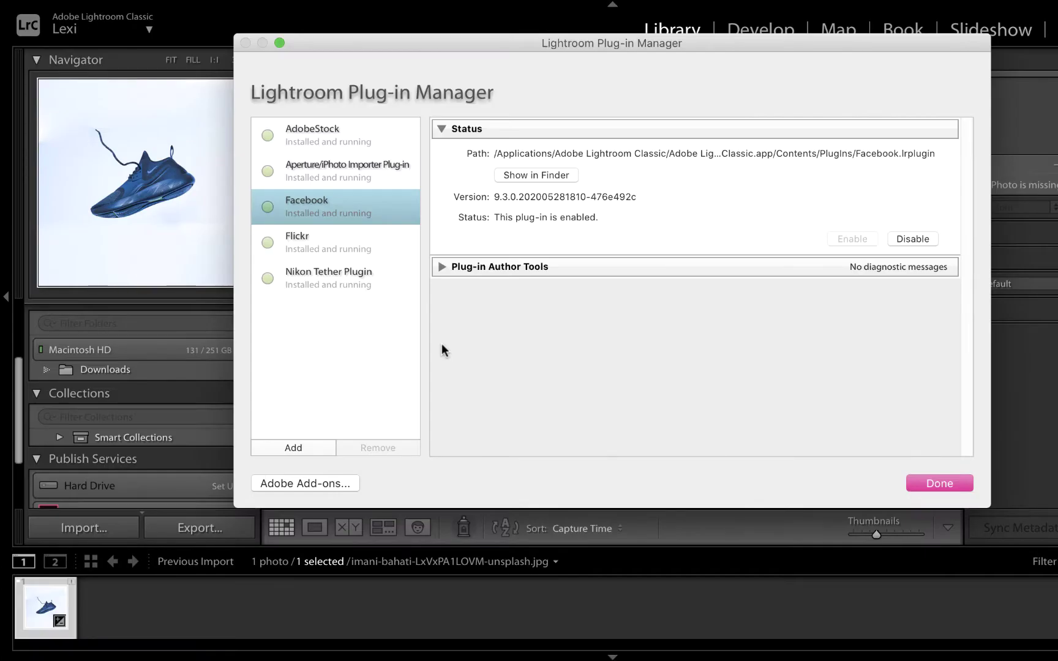
pyautogui.click(289, 448)
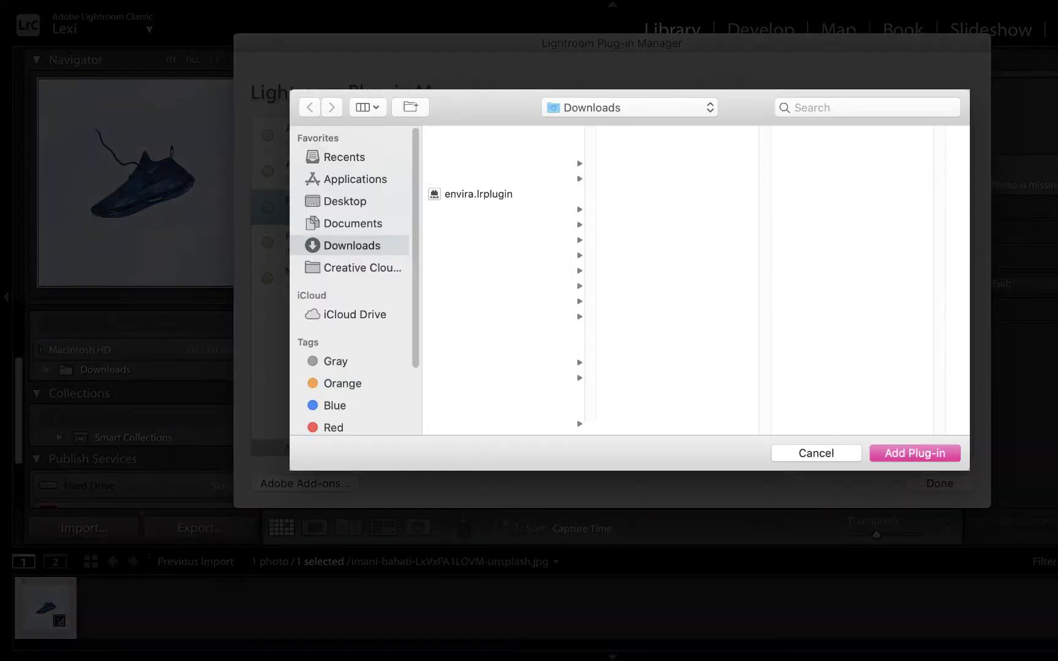
pyautogui.click(464, 197)
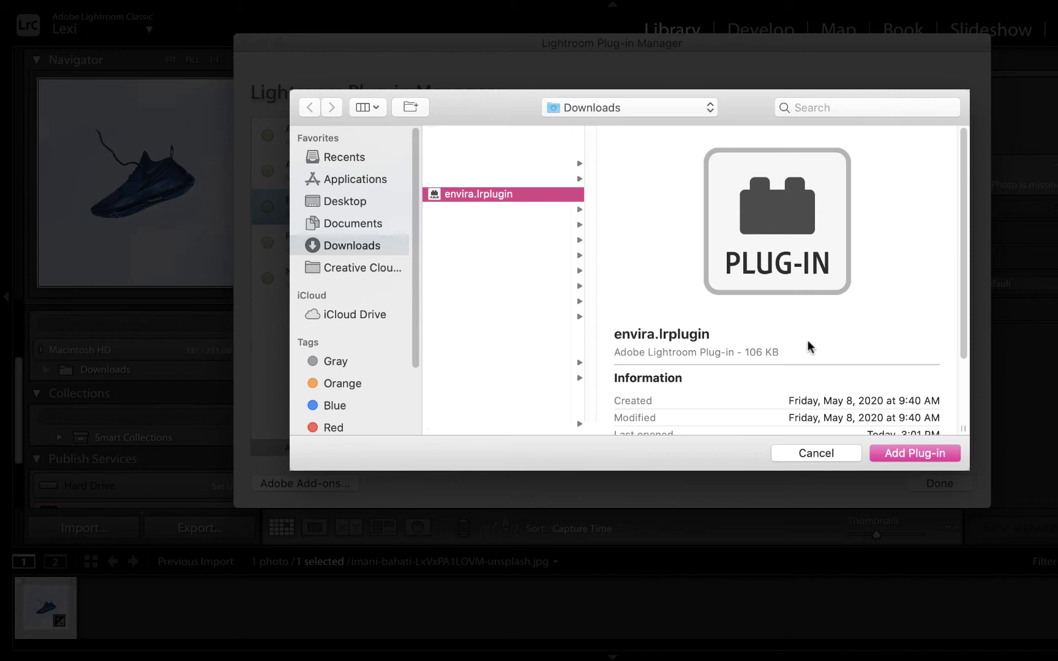
pyautogui.click(914, 453)
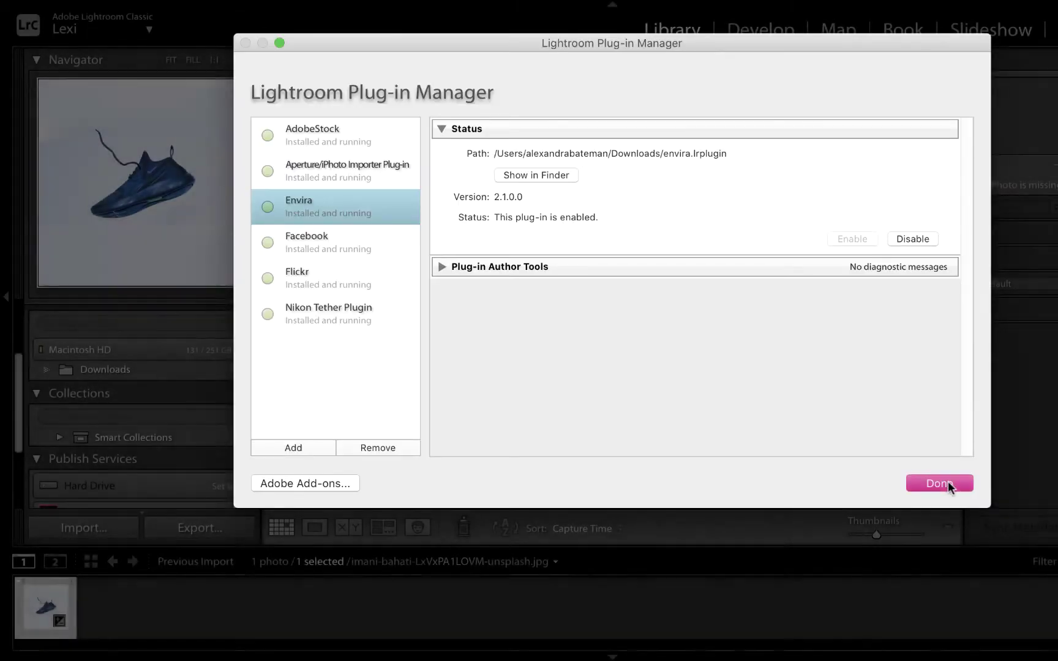
# Close the Plug-in Manager now that the Envira plug-in is installed.
pyautogui.click(939, 483)
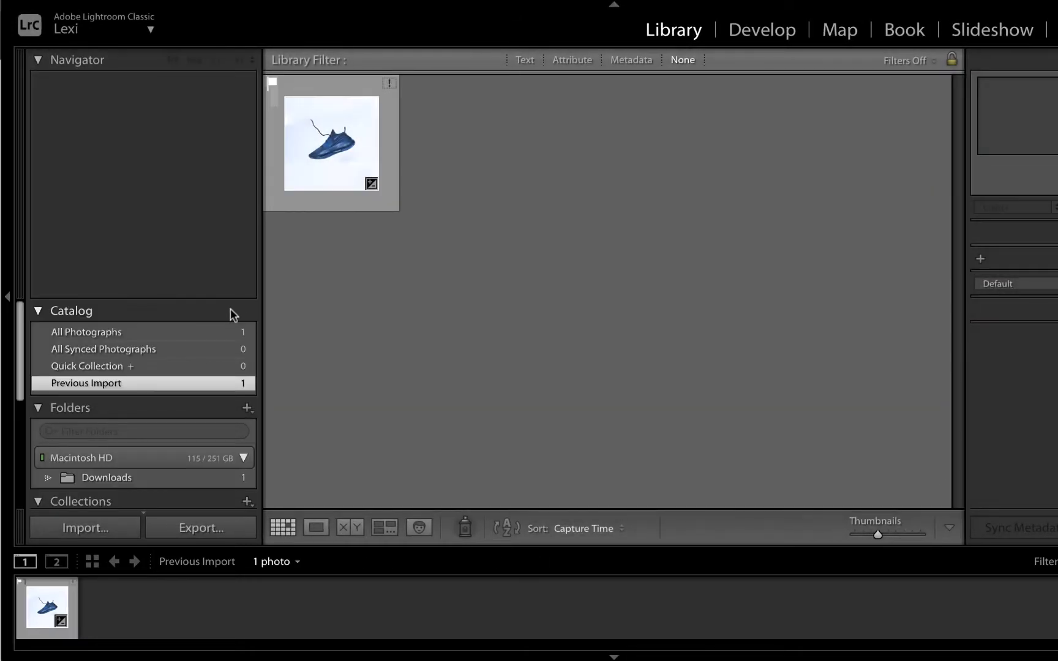
pyautogui.scroll(-8, 231, 308)
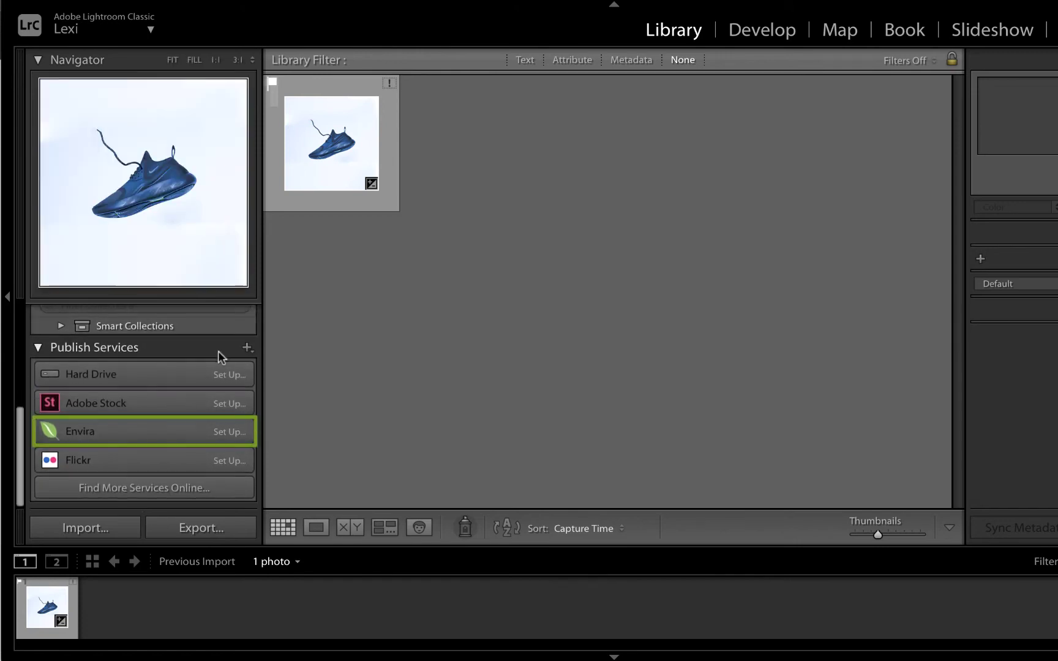
pyautogui.click(226, 432)
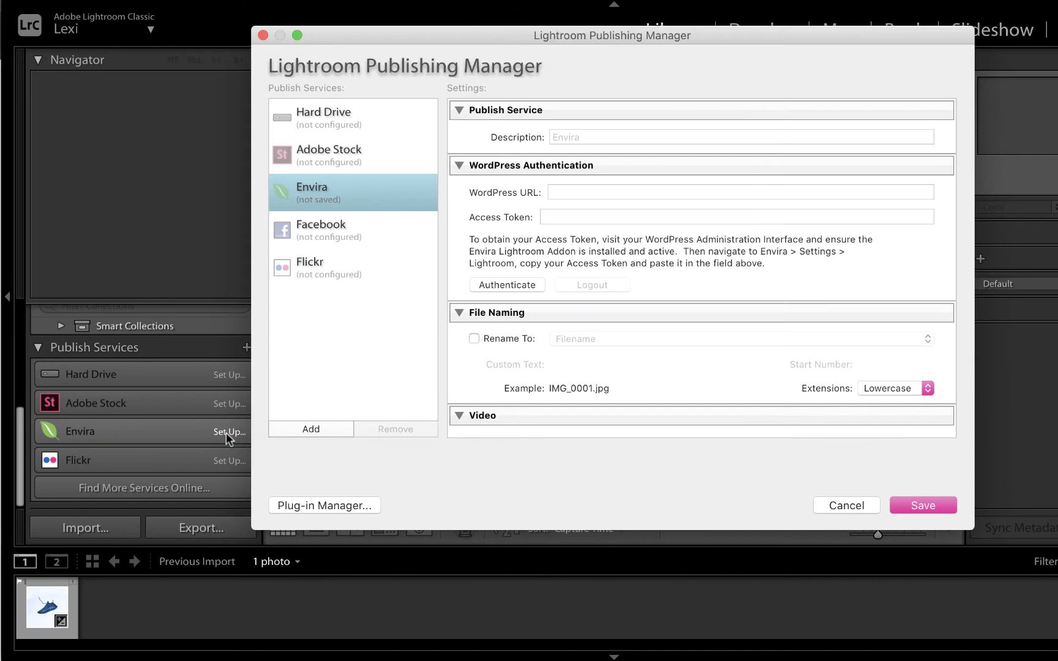
pyautogui.click(567, 193)
pyautogui.write('http://')
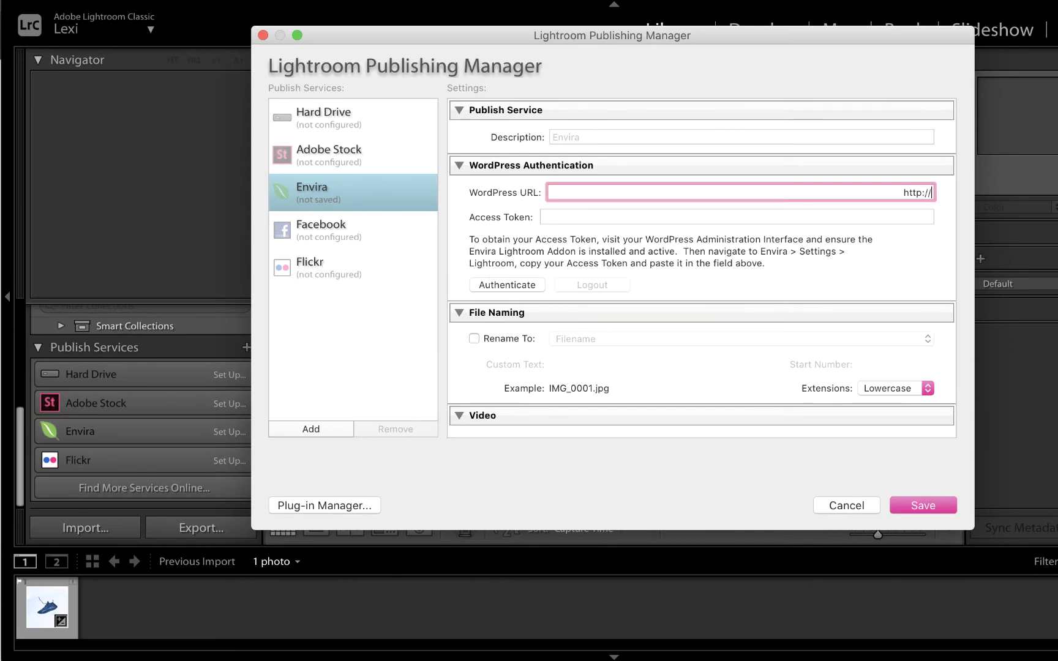
pyautogui.write('envira.local/')
pyautogui.click(909, 216)
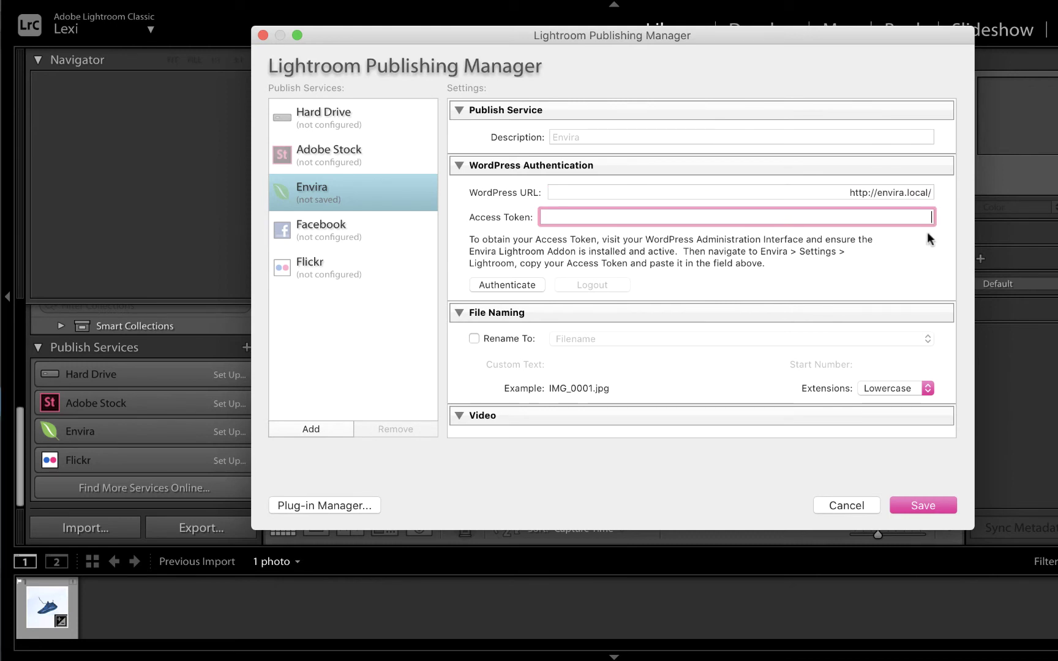
pyautogui.press('super+v')
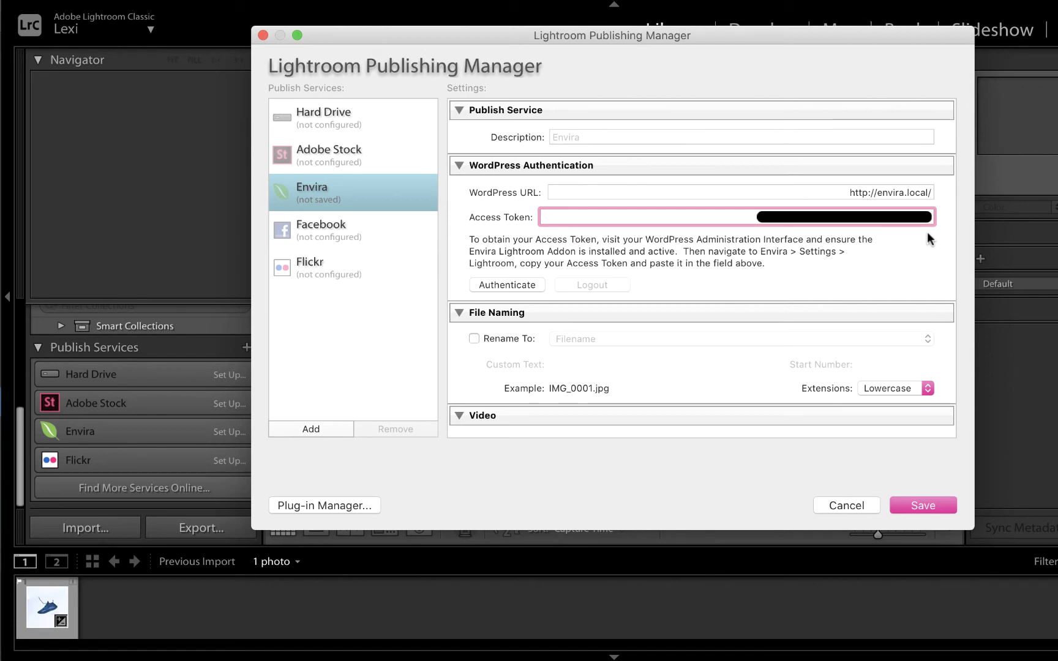
pyautogui.click(533, 286)
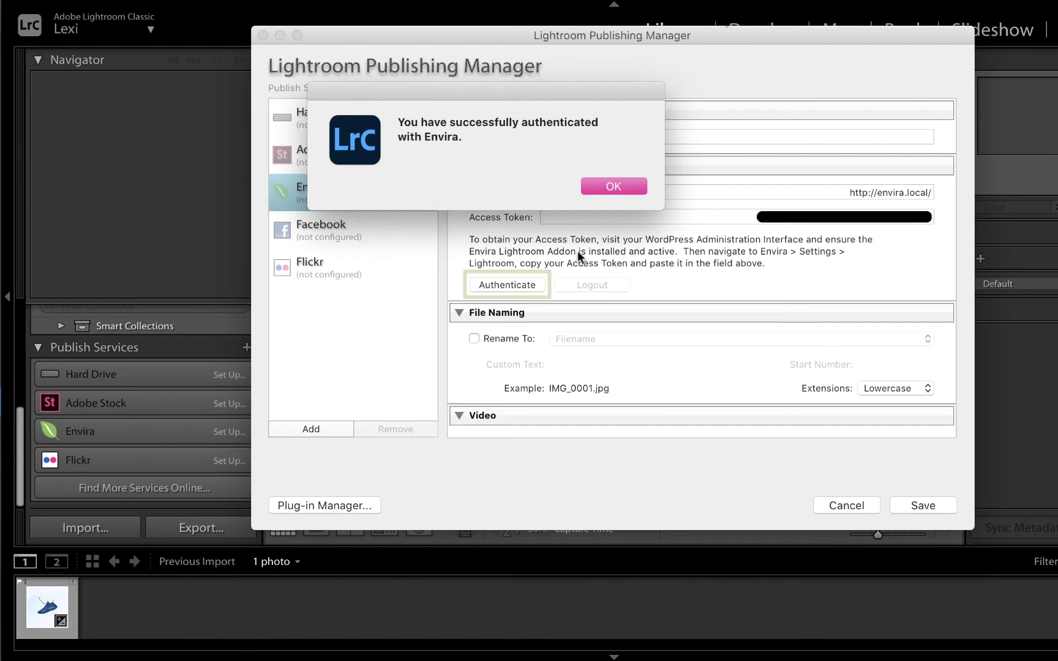
pyautogui.click(631, 189)
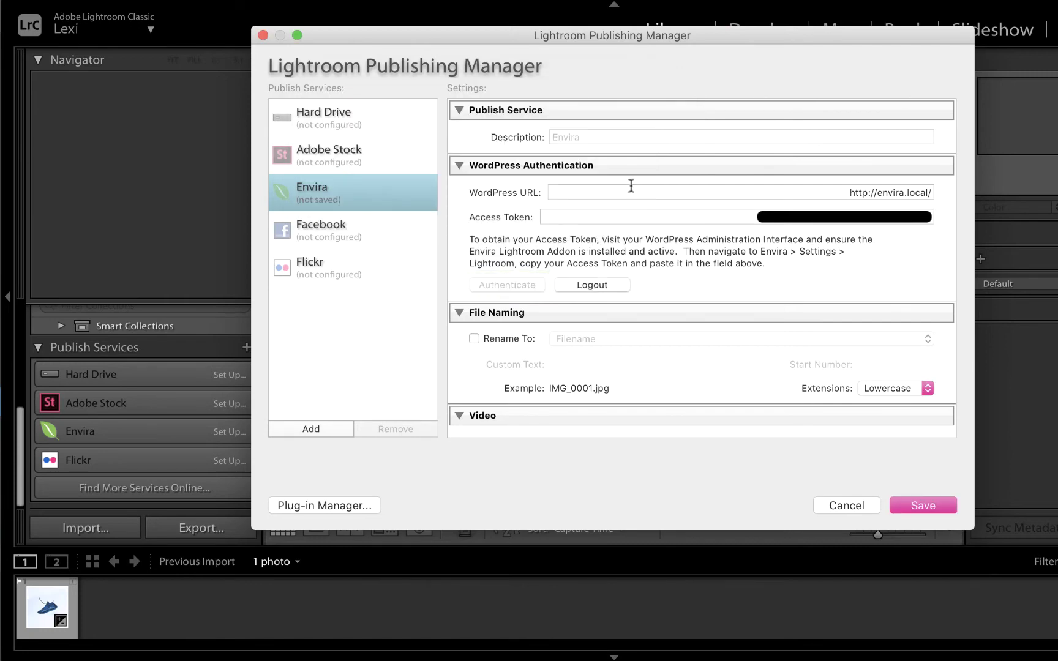
# Save the Envira service settings and create the 'Test Lightroom Collection' published collection.
pyautogui.click(917, 509)
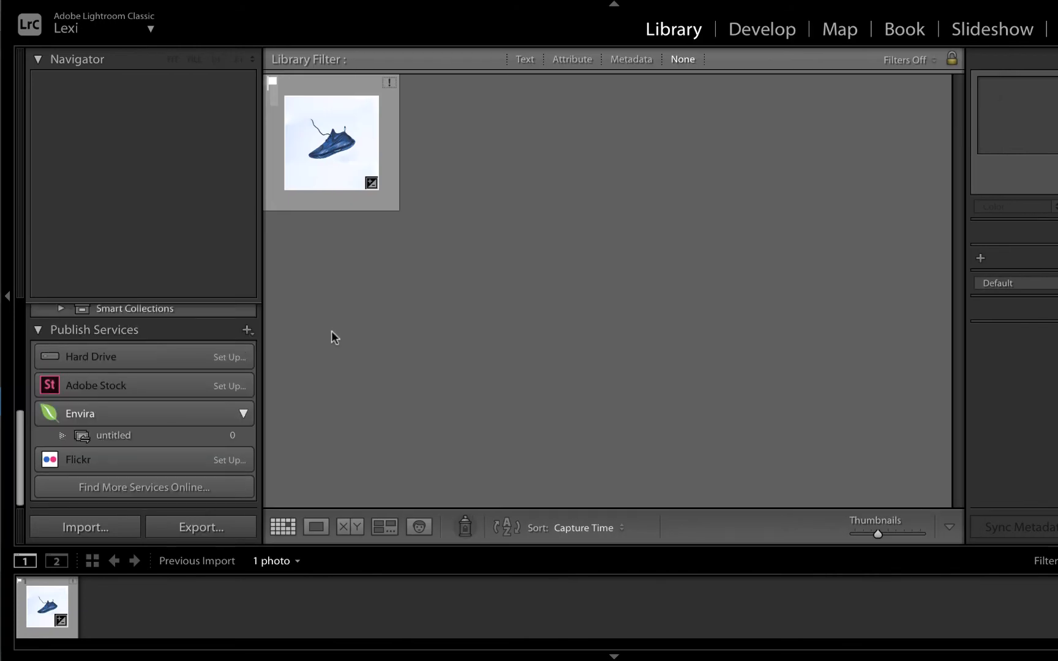
pyautogui.rightClick(202, 417)
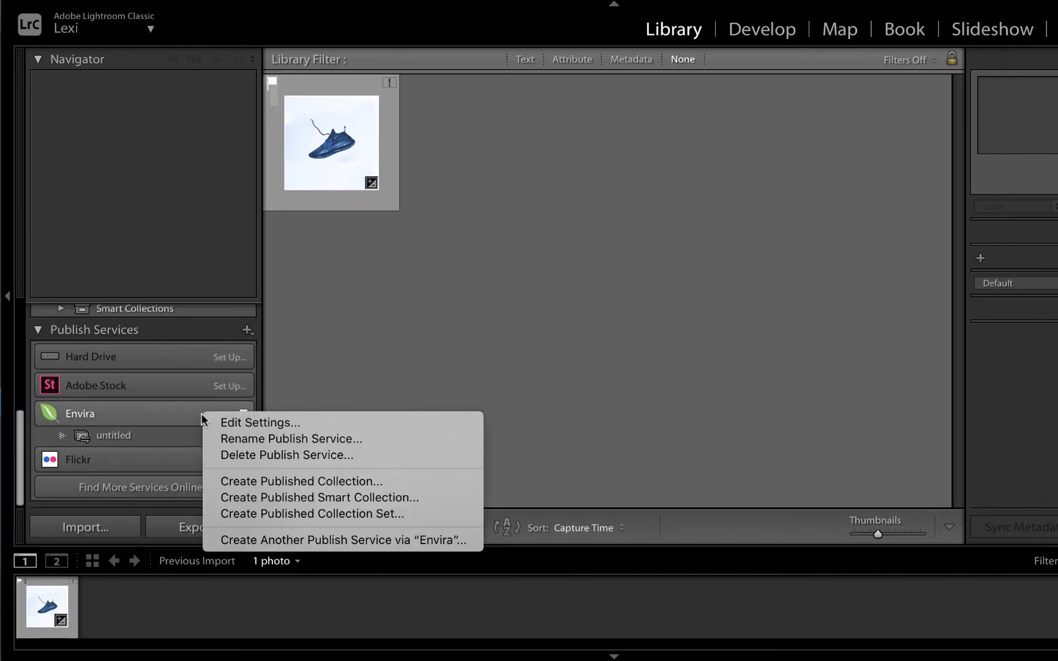
pyautogui.click(401, 480)
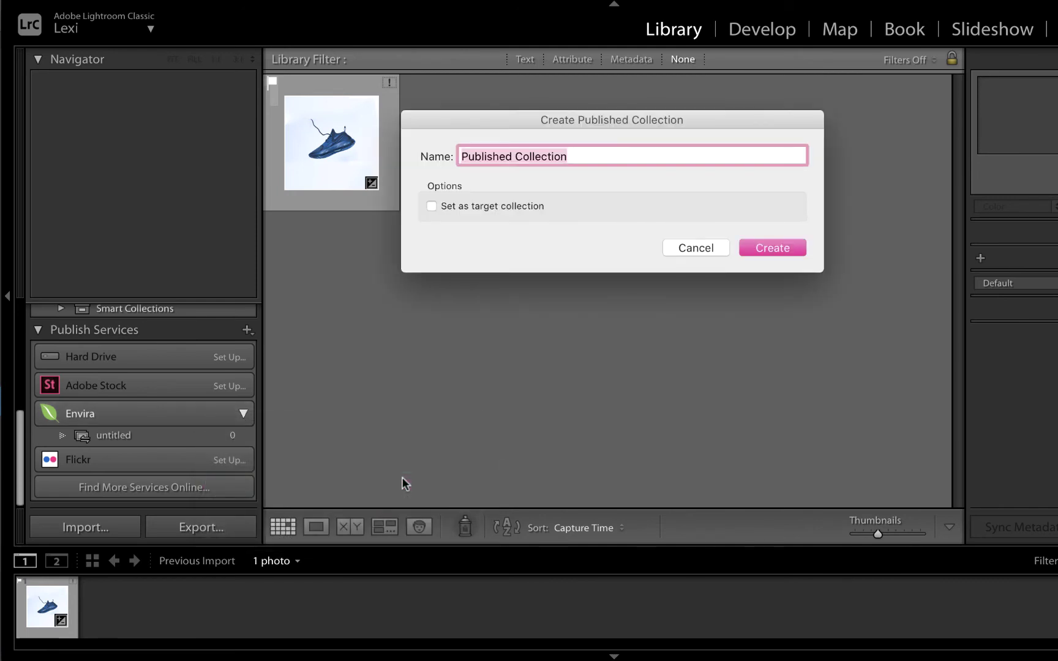
pyautogui.write('Test Lightroom')
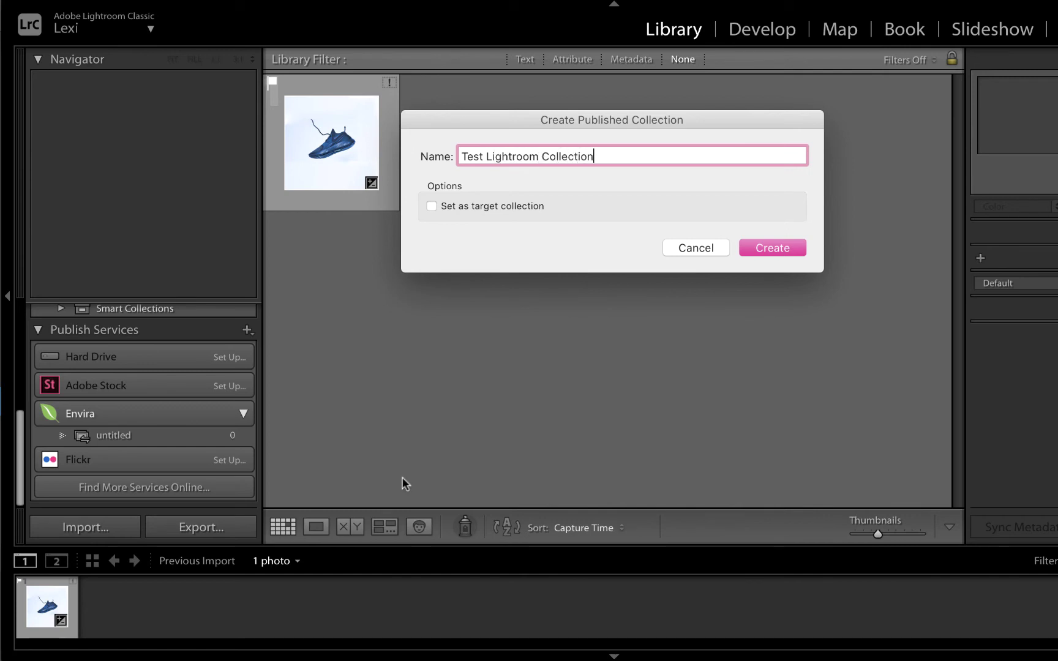
pyautogui.click(759, 247)
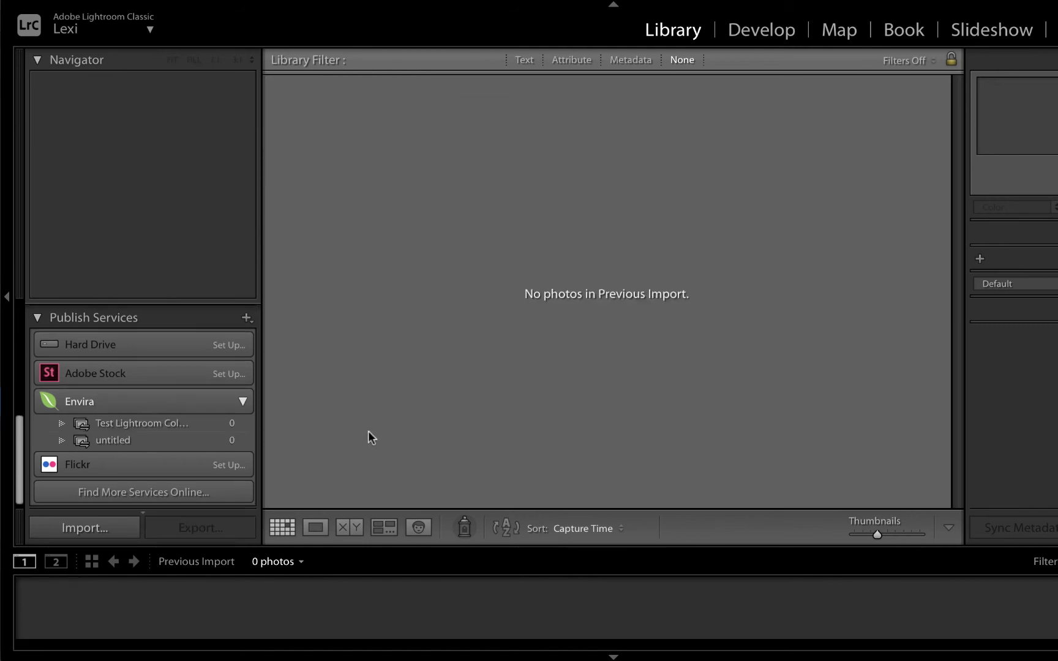
# Import the six photos from the Test Gallery Images folder into the catalog.
pyautogui.click(105, 526)
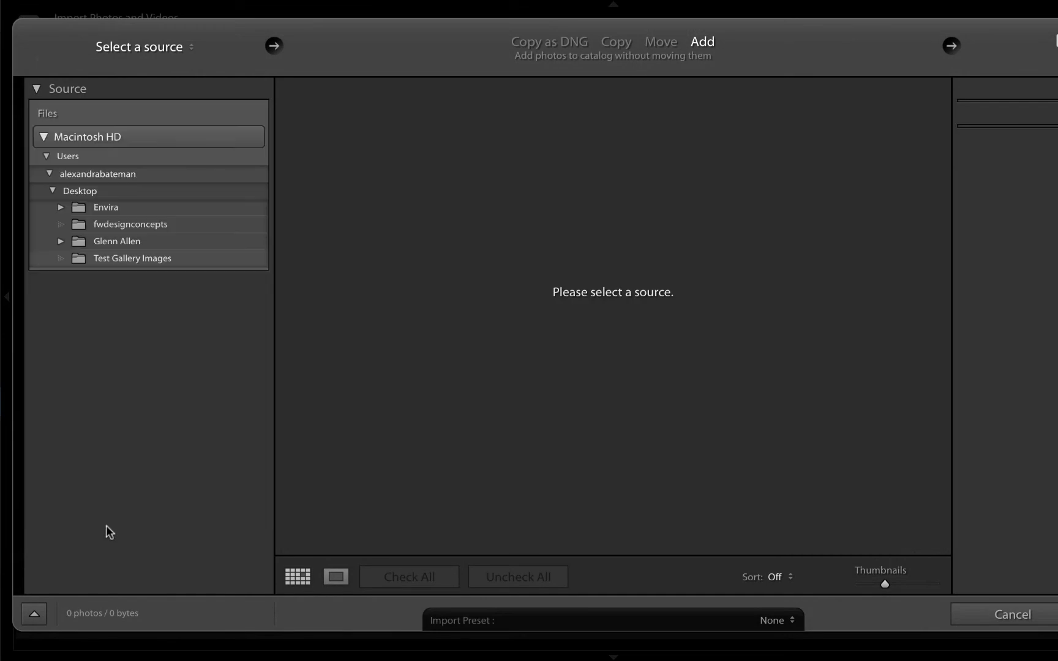
pyautogui.click(109, 258)
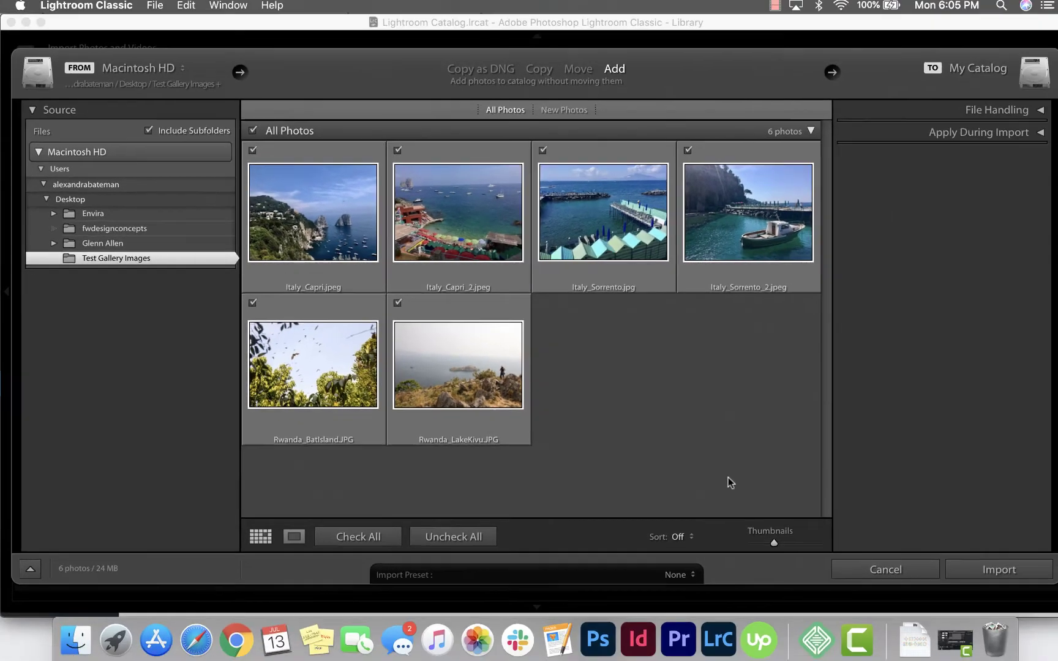
pyautogui.click(984, 569)
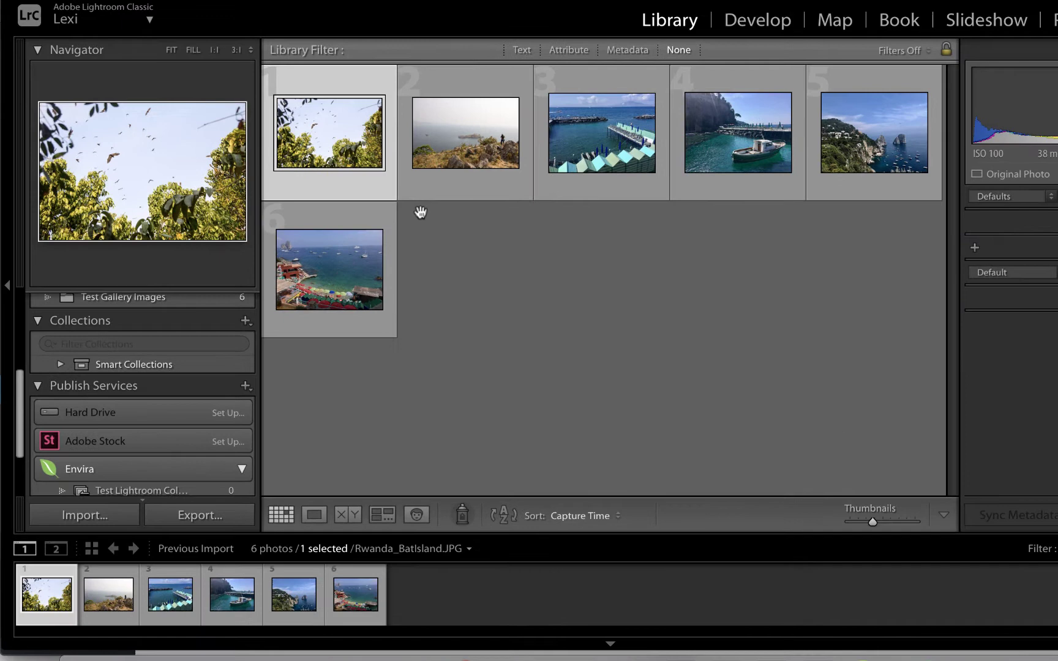
# Add all six imported photos to Test Lightroom Collection and view it.
pyautogui.keyDown('shift'); pyautogui.click(361, 240); pyautogui.keyUp('shift')
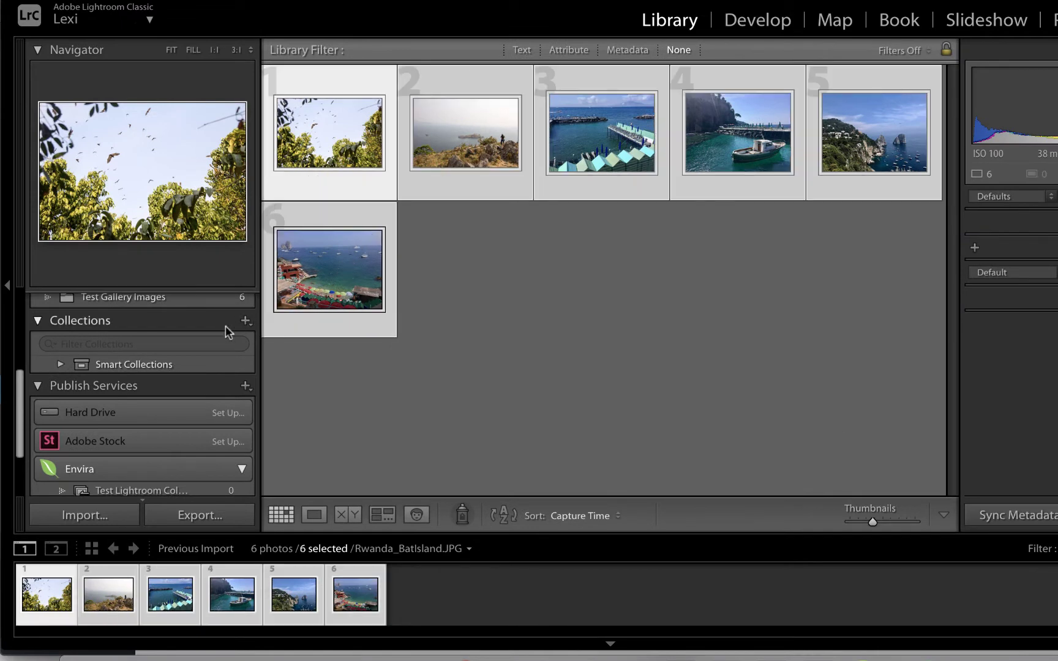
pyautogui.scroll(-3, 225, 326)
pyautogui.moveTo(317, 280); pyautogui.dragTo(205, 405)
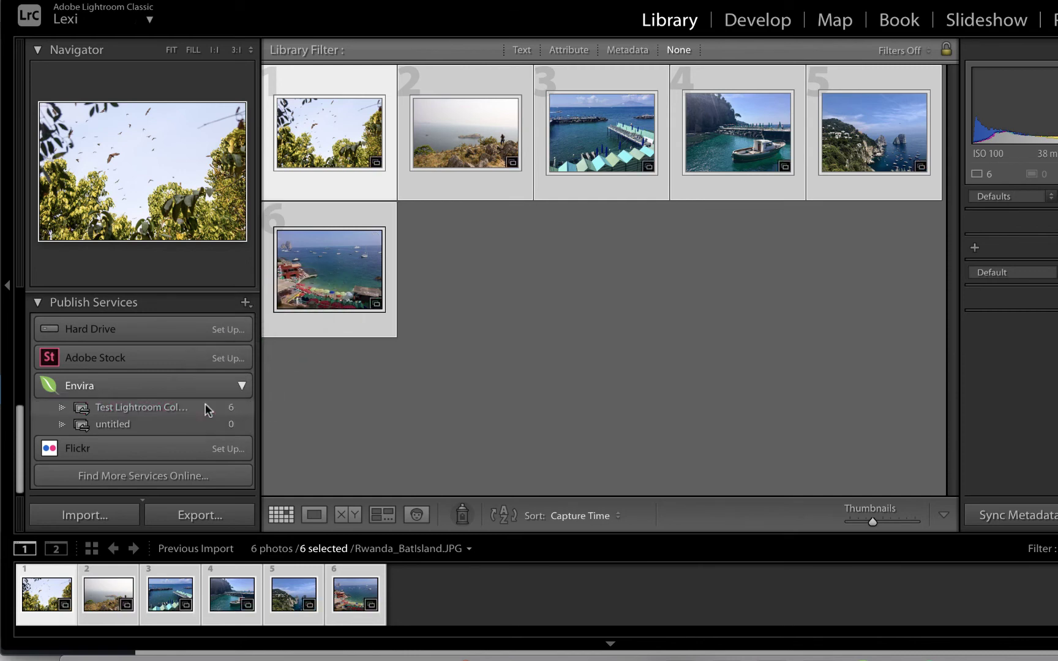
pyautogui.click(205, 405)
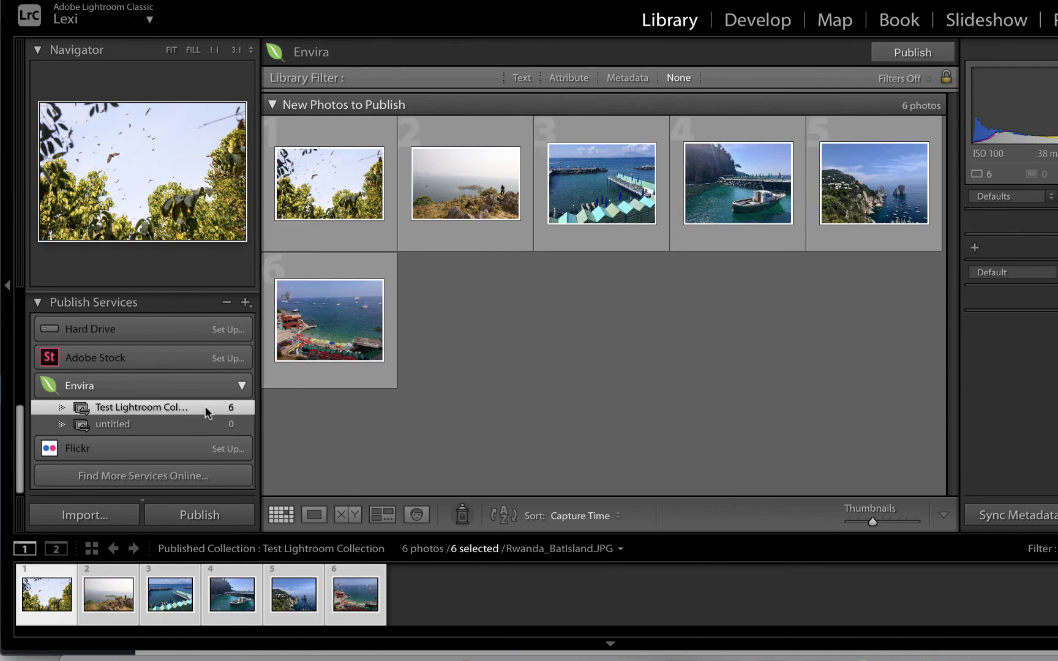
# Start publishing the six Test Lightroom Collection photos through the Envira publish service.
pyautogui.click(242, 514)
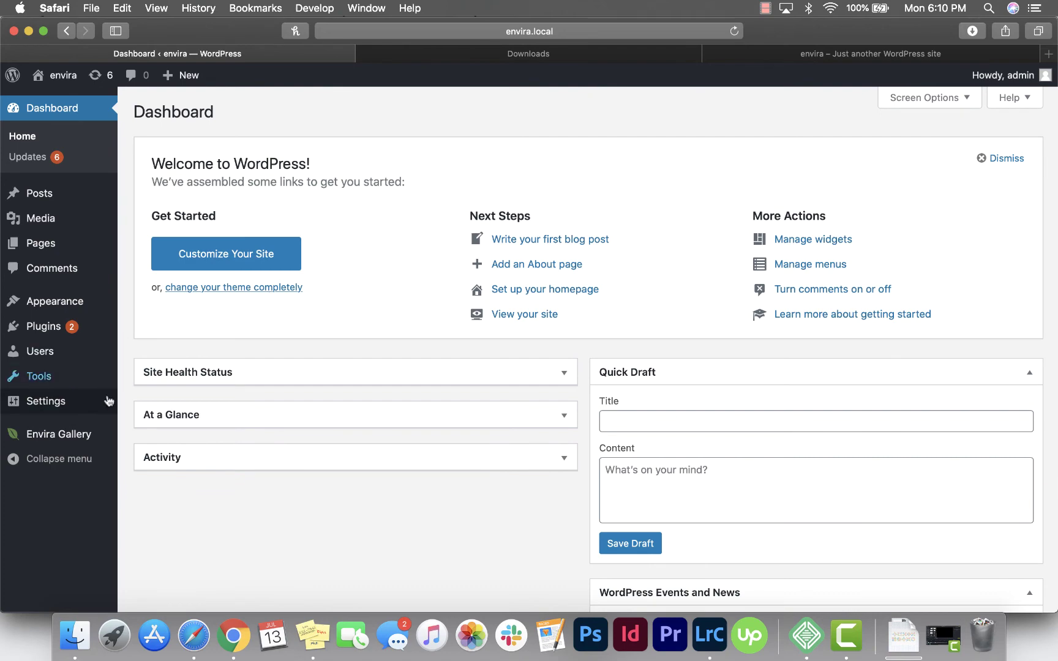
# Add an Envira Gallery block showing the Test Lightroom Collection gallery to the new post.
pyautogui.click(98, 435)
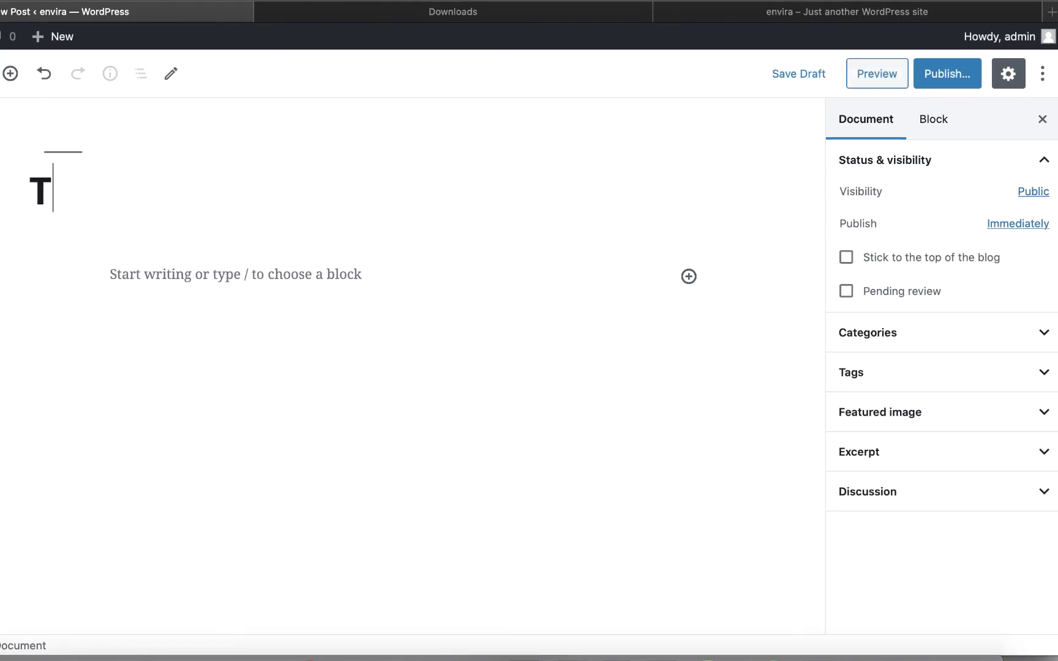
pyautogui.write('ghtroom Collection Post')
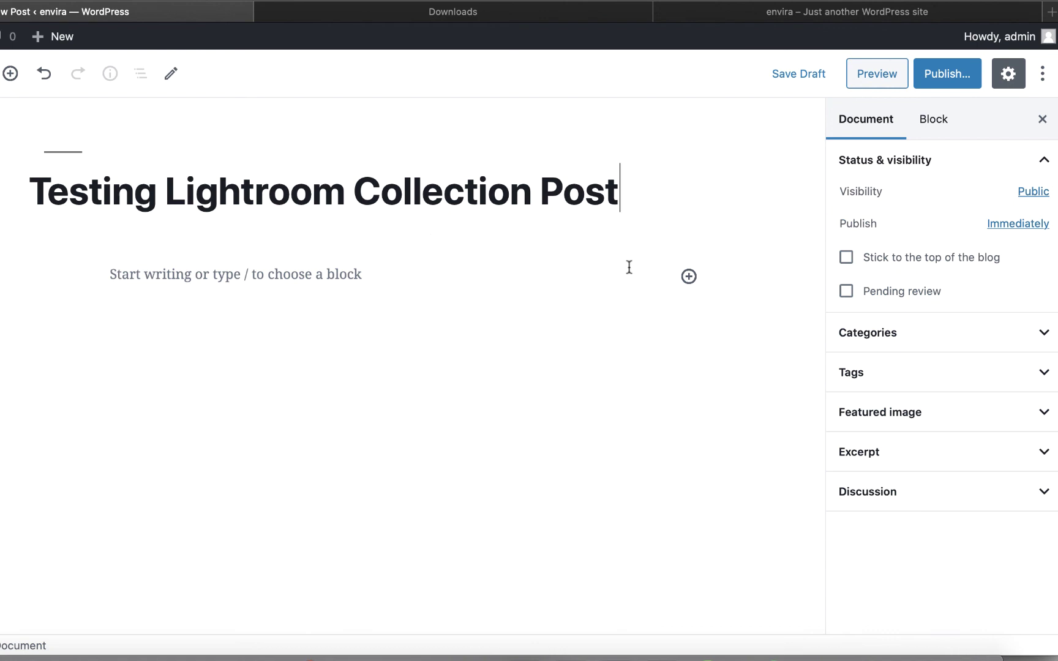
pyautogui.click(689, 276)
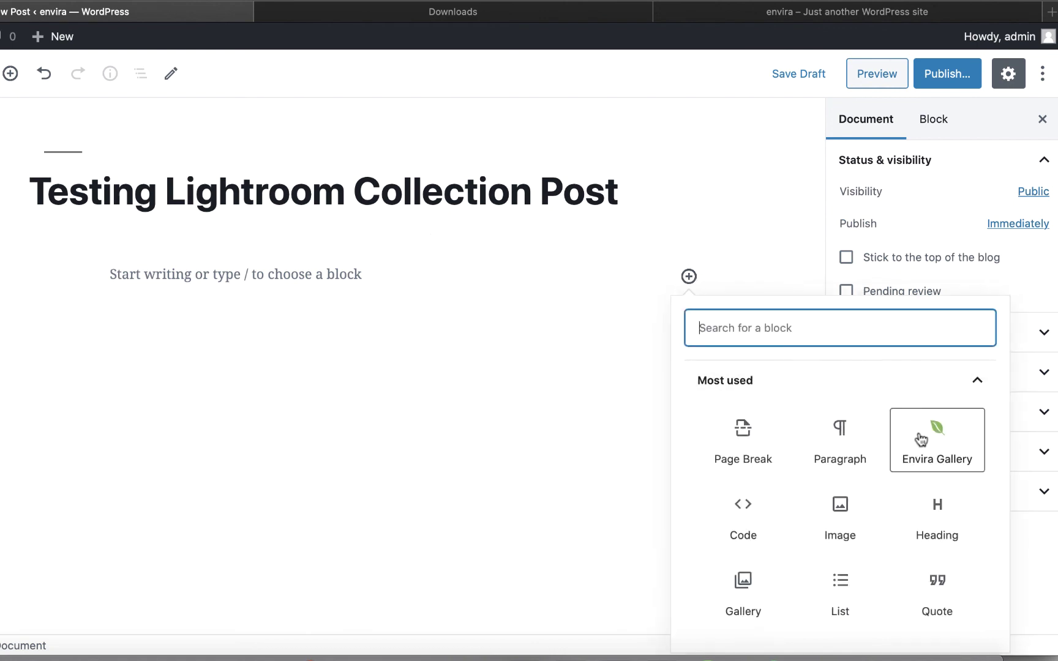
pyautogui.click(937, 439)
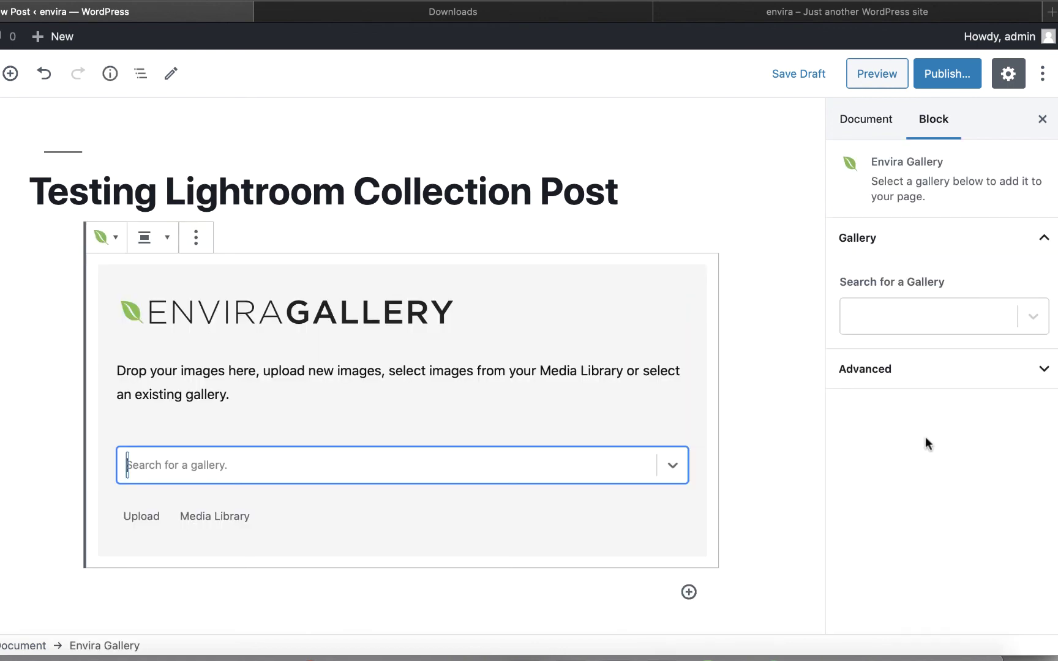
pyautogui.click(670, 466)
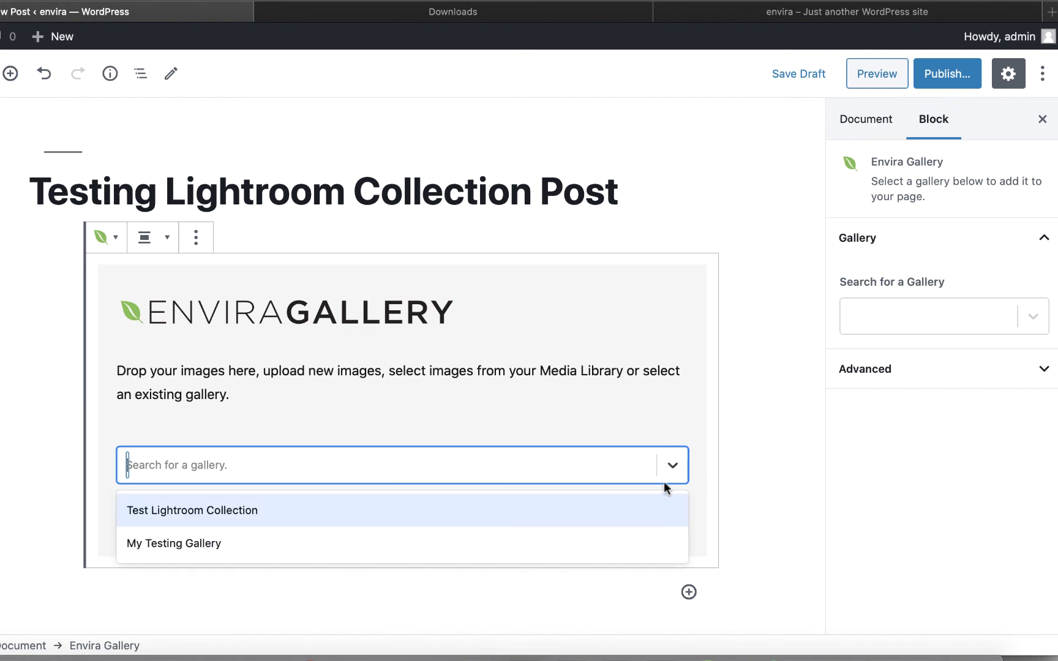
pyautogui.click(655, 508)
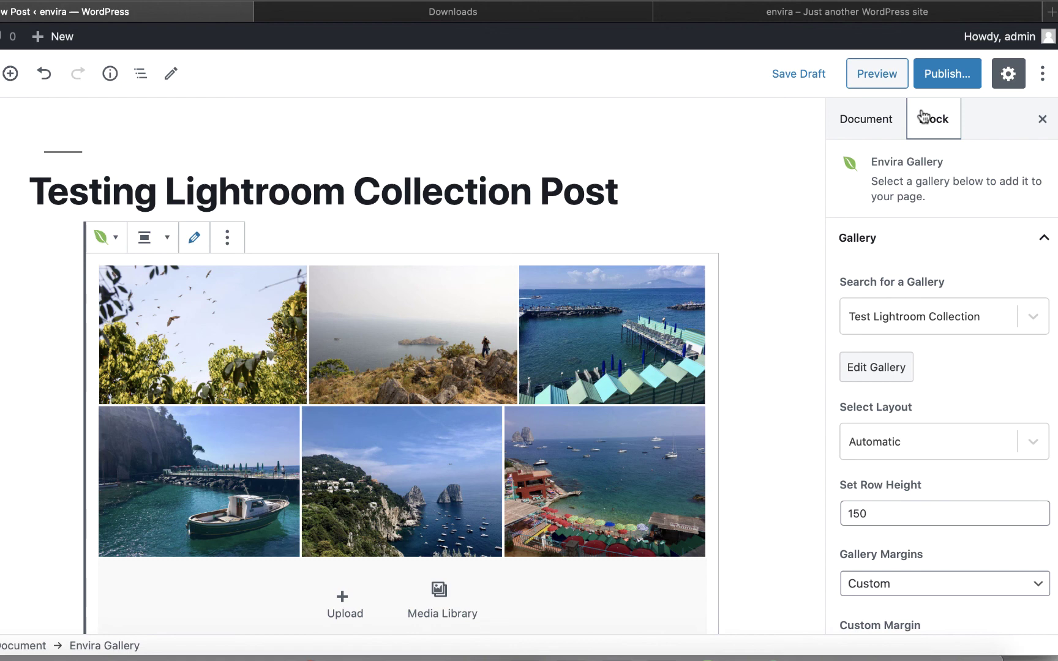
# Publish 'Testing Lightroom Collection Post' and view it live.
pyautogui.click(947, 73)
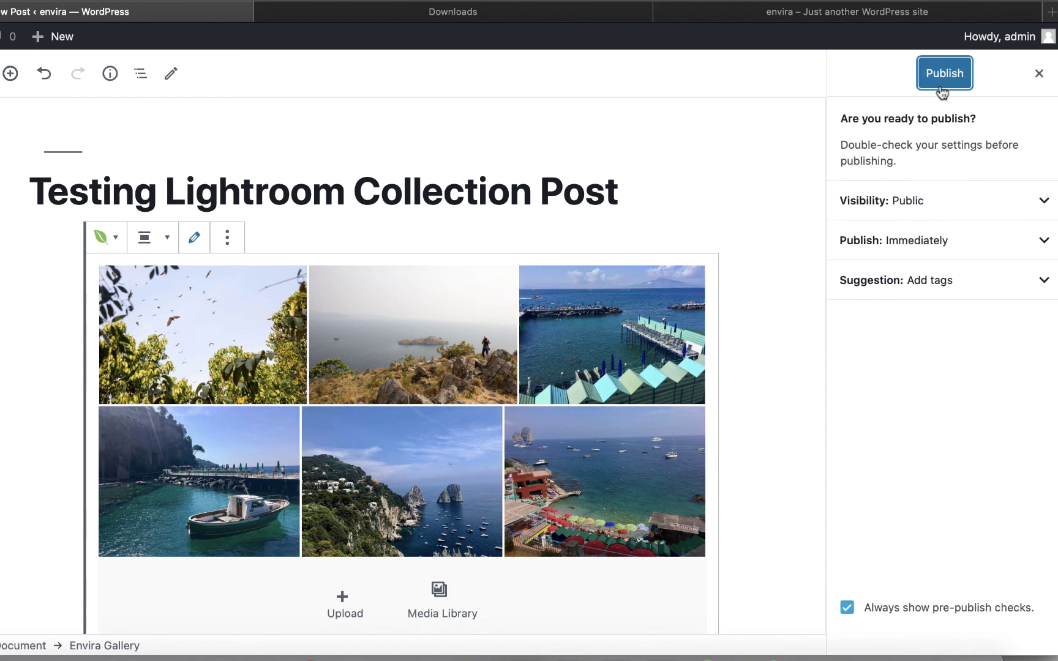
pyautogui.click(944, 73)
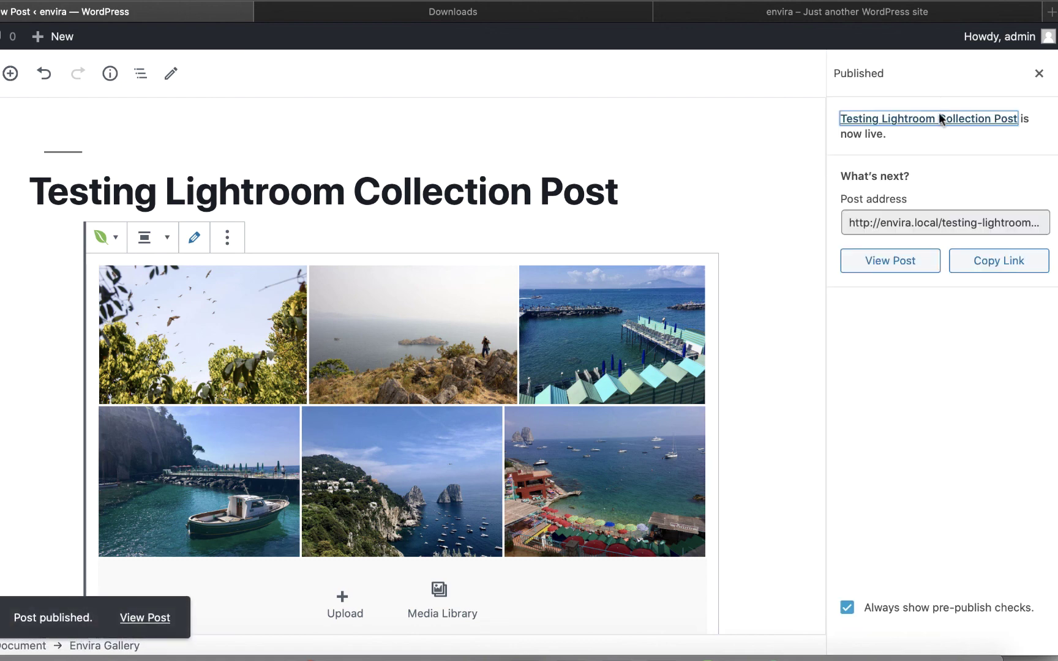
pyautogui.click(890, 260)
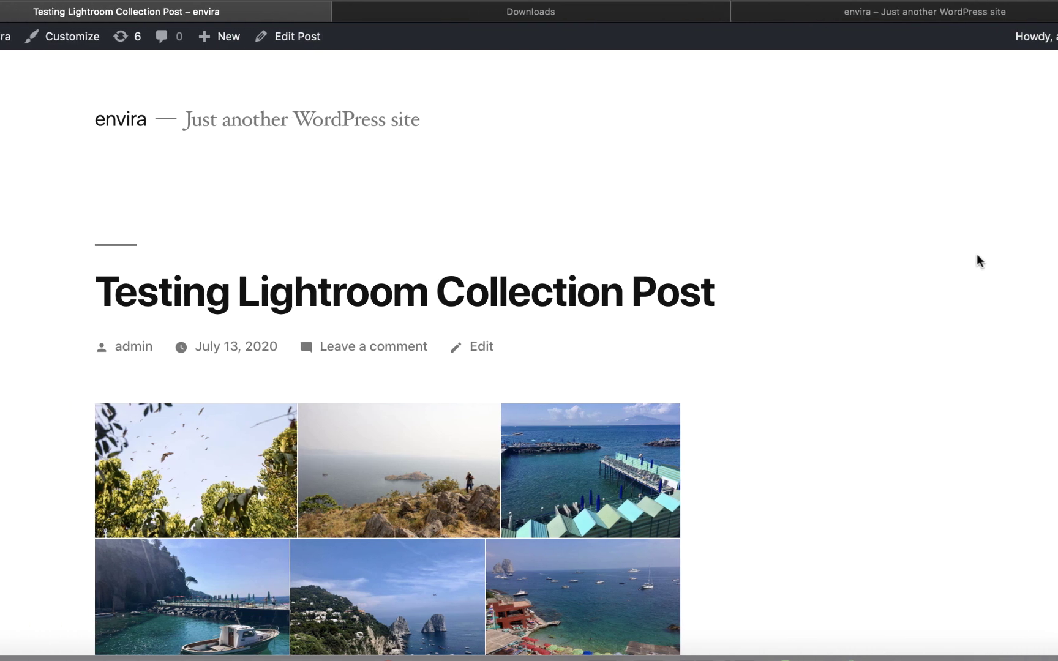
pyautogui.scroll(-5, 896, 250)
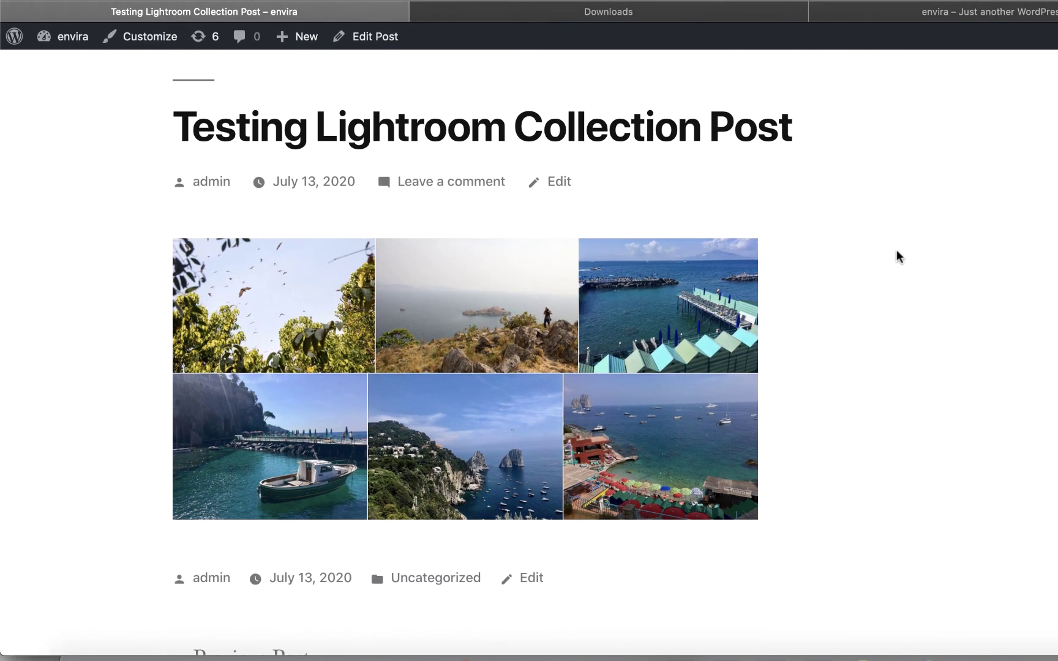